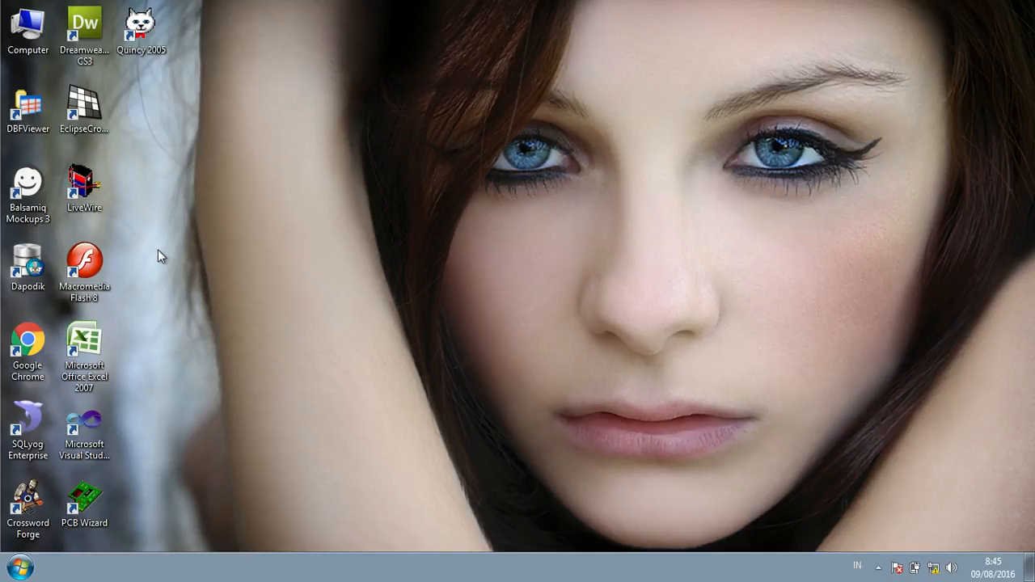
# Step: Launch Microsoft Office Excel 2007 from its desktop shortcut
pyautogui.doubleClick(92, 364)
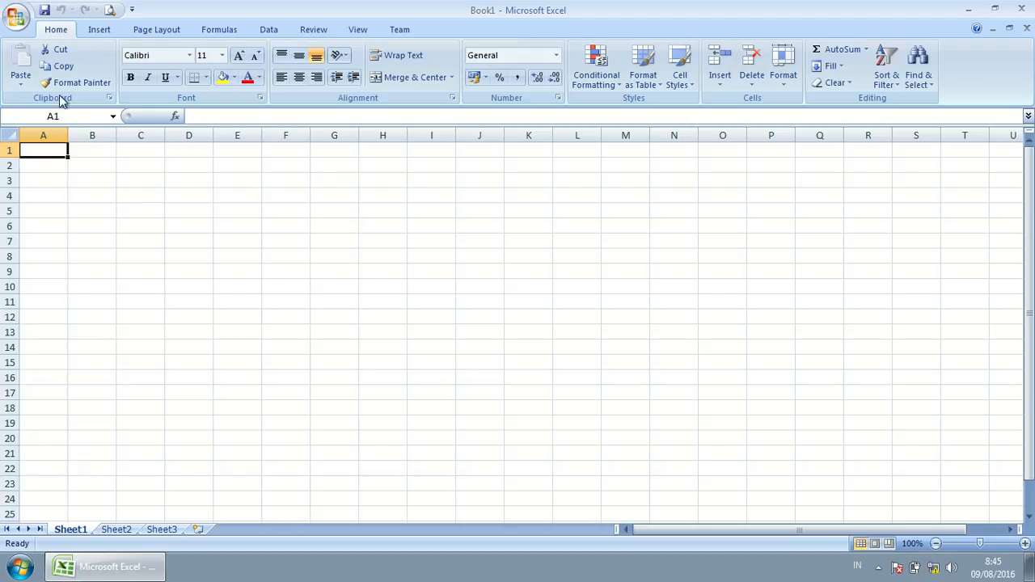
# Step: Browse the Insert, Page Layout, Formulas, Data, Review, View and Team tabs, ending on Home
pyautogui.click(97, 32)
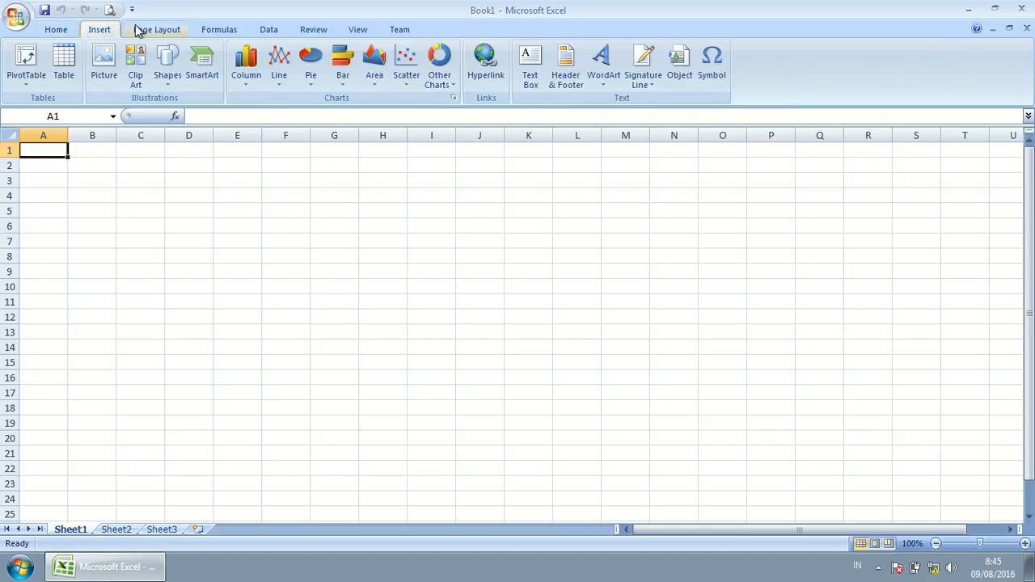
pyautogui.click(164, 32)
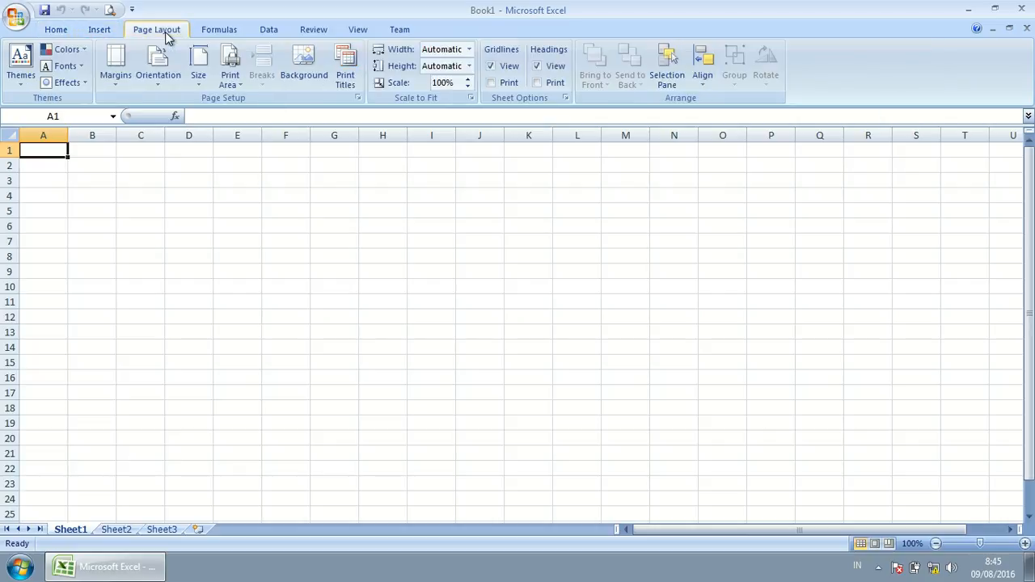
pyautogui.click(238, 31)
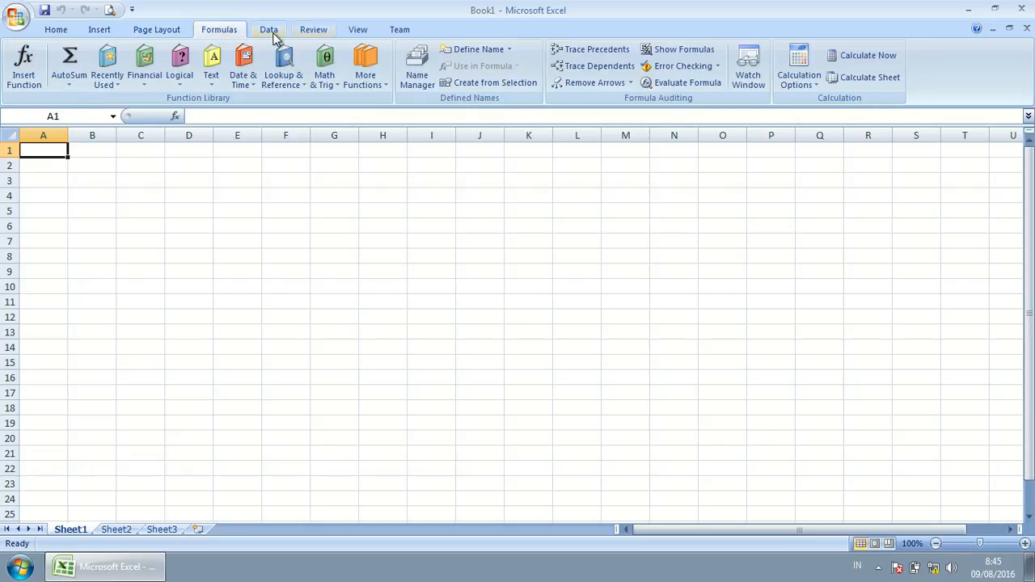
pyautogui.click(271, 32)
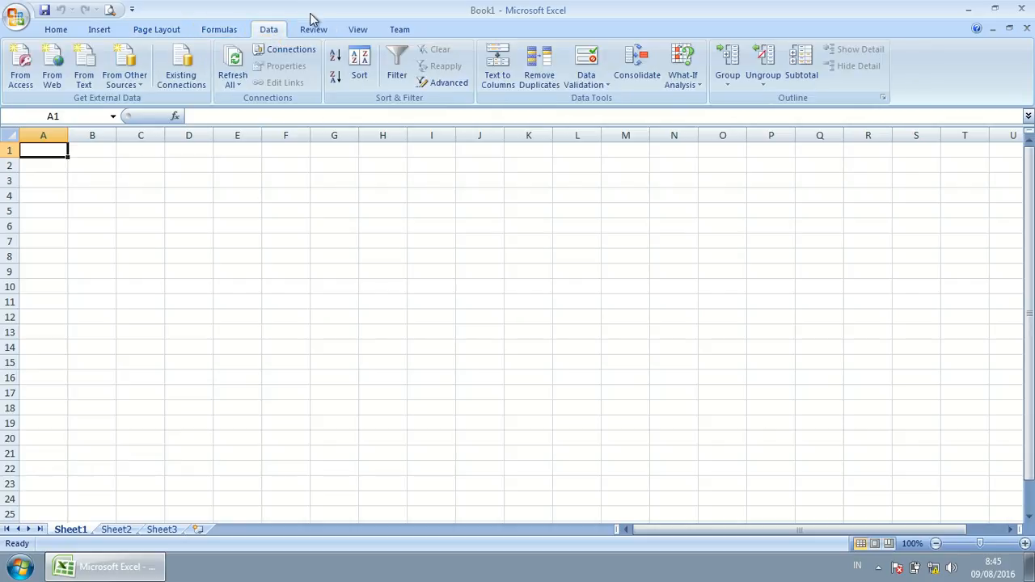
pyautogui.click(313, 32)
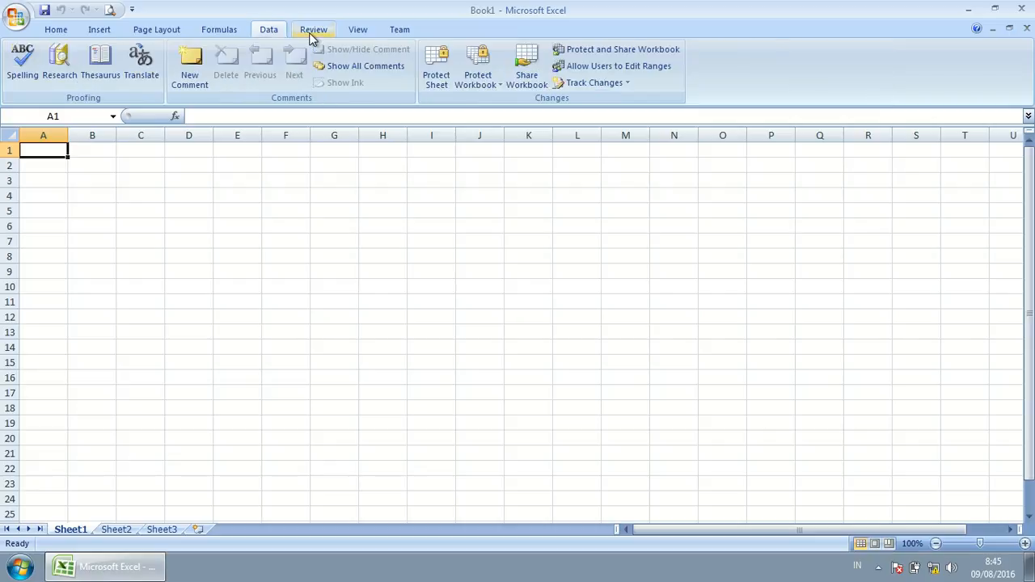
pyautogui.click(360, 30)
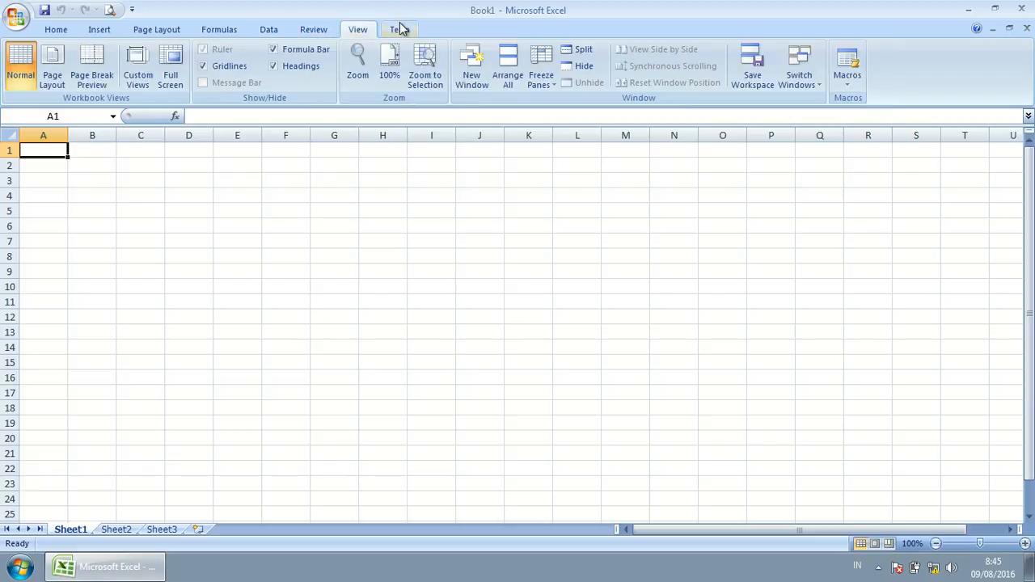
pyautogui.click(400, 30)
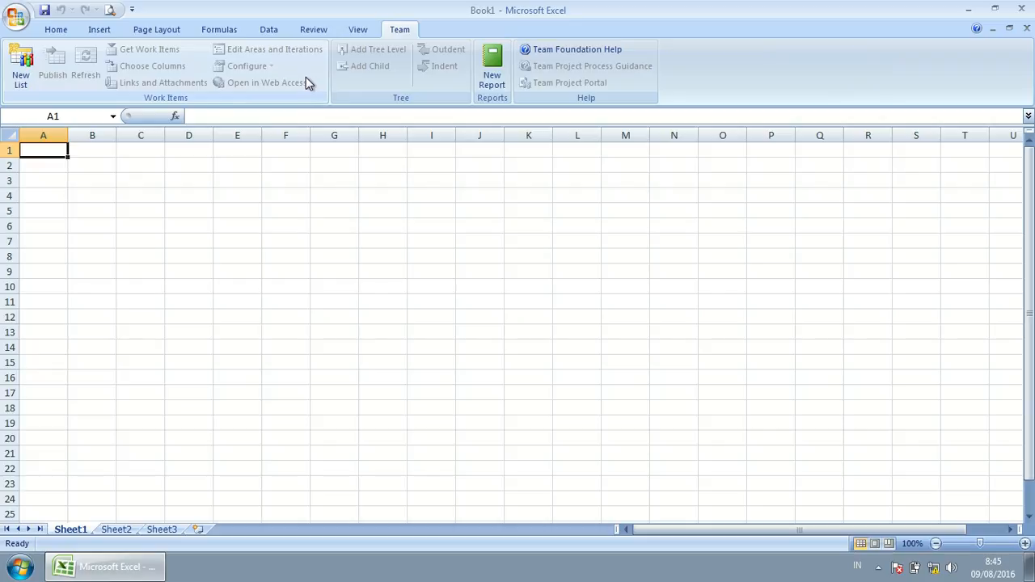
pyautogui.click(64, 32)
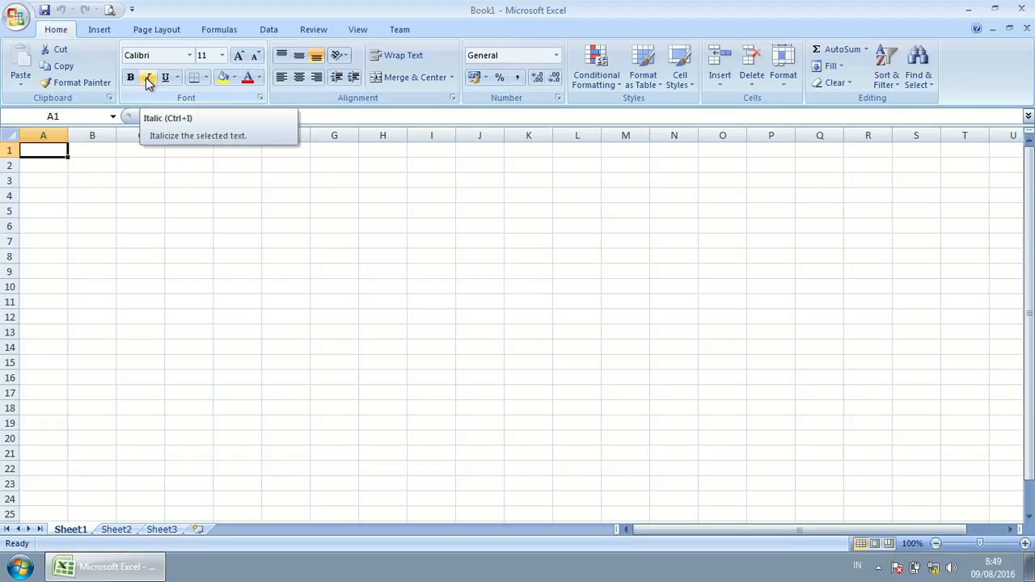
# Step: Apply italic to the cell and show the list of border styles
pyautogui.click(149, 81)
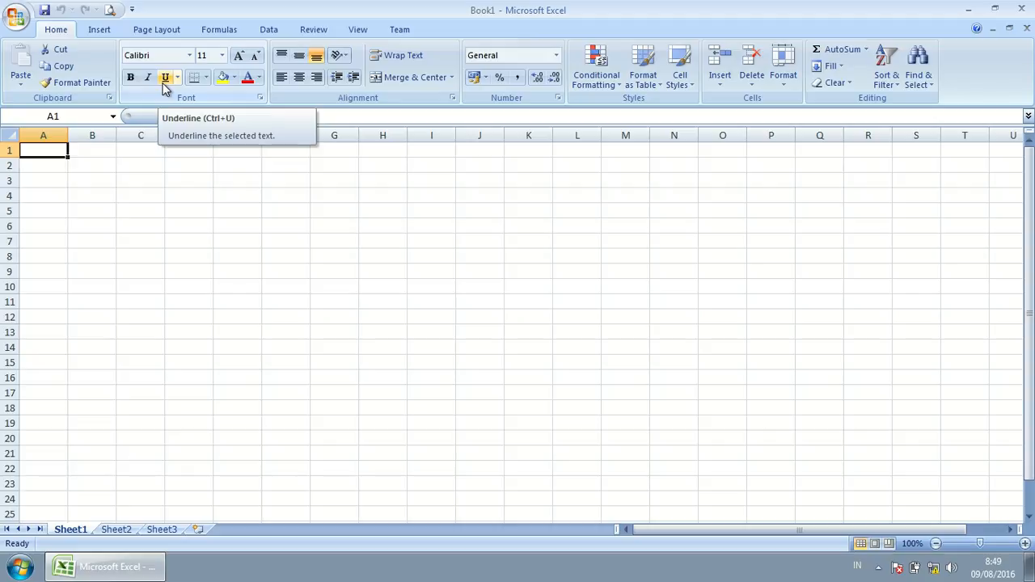
pyautogui.click(205, 77)
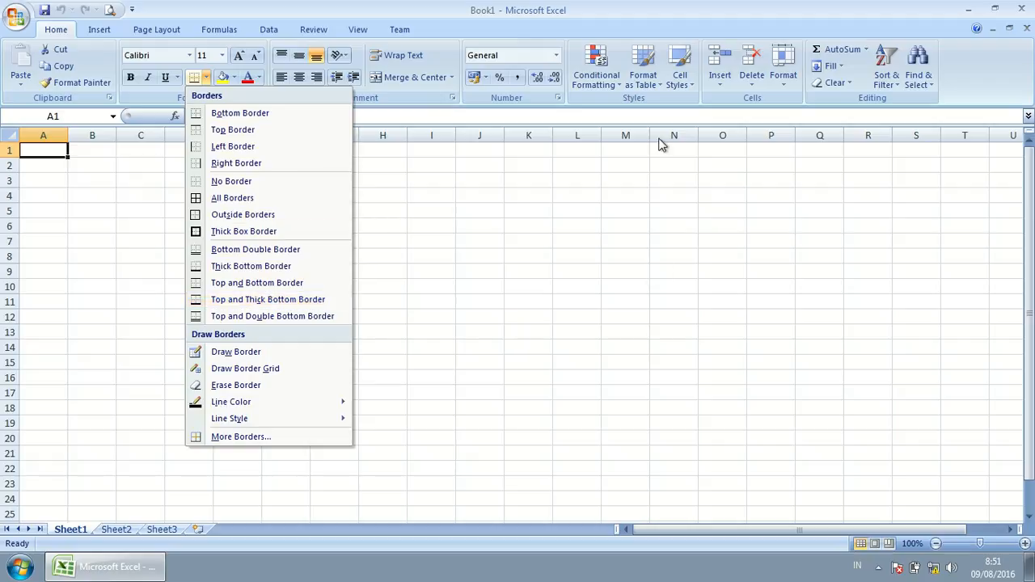
# Step: Dismiss the border list and the Fill Color palette without applying either
pyautogui.click(426, 251)
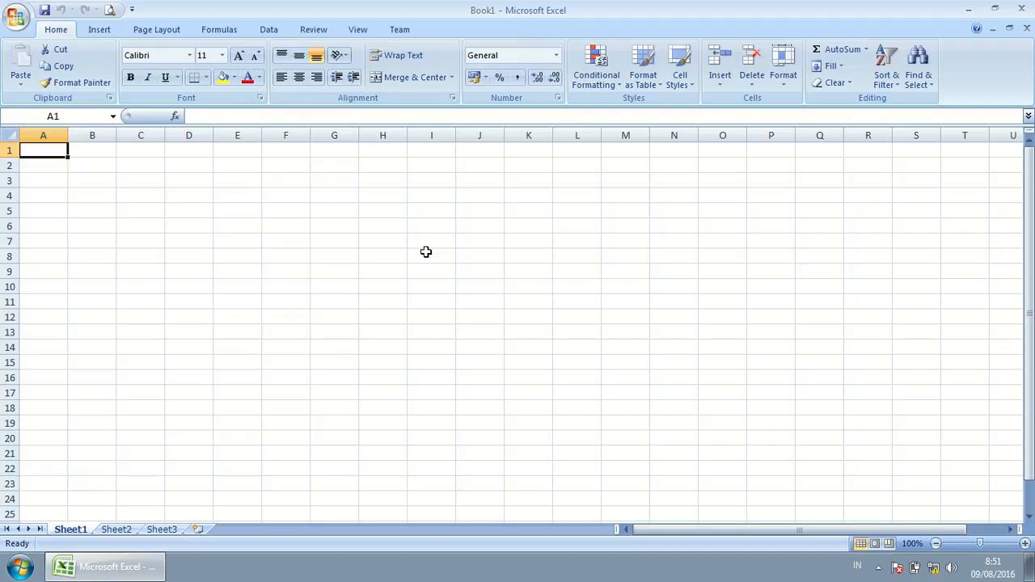
pyautogui.click(235, 78)
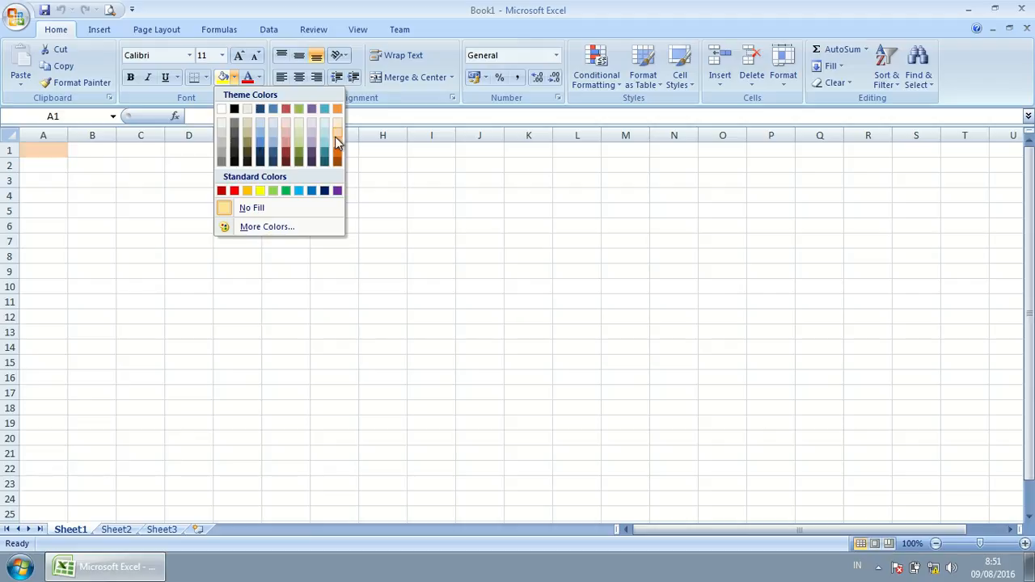
pyautogui.click(455, 197)
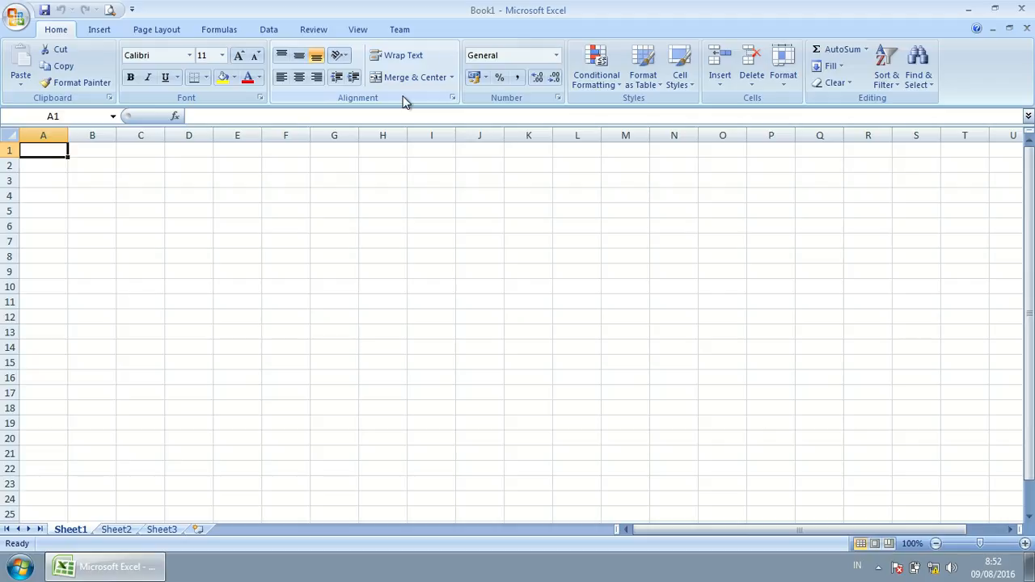
# Step: Enter 'Belajar' in cell D4 and reselect the cell
pyautogui.click(198, 192)
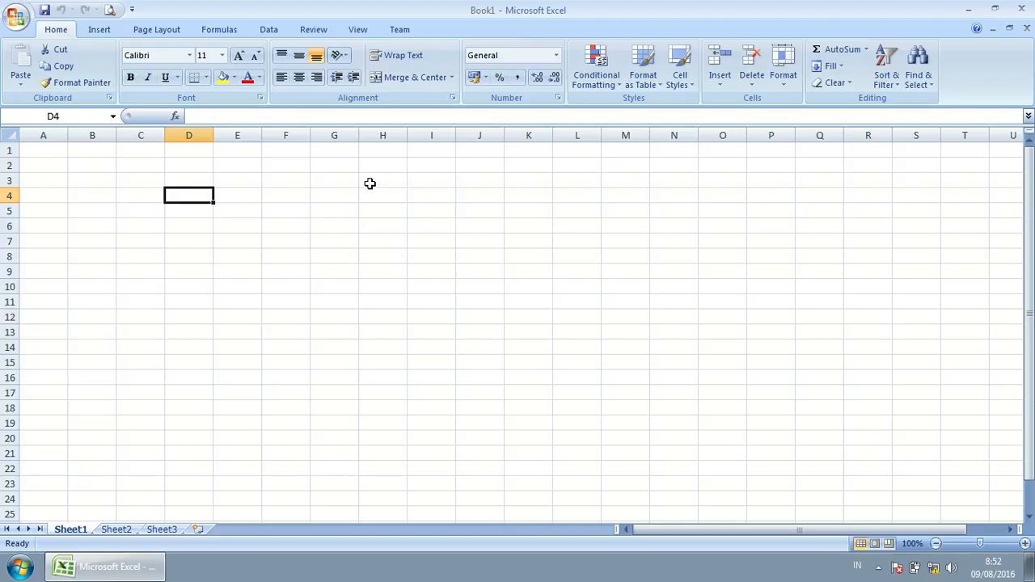
pyautogui.write('Belajar')
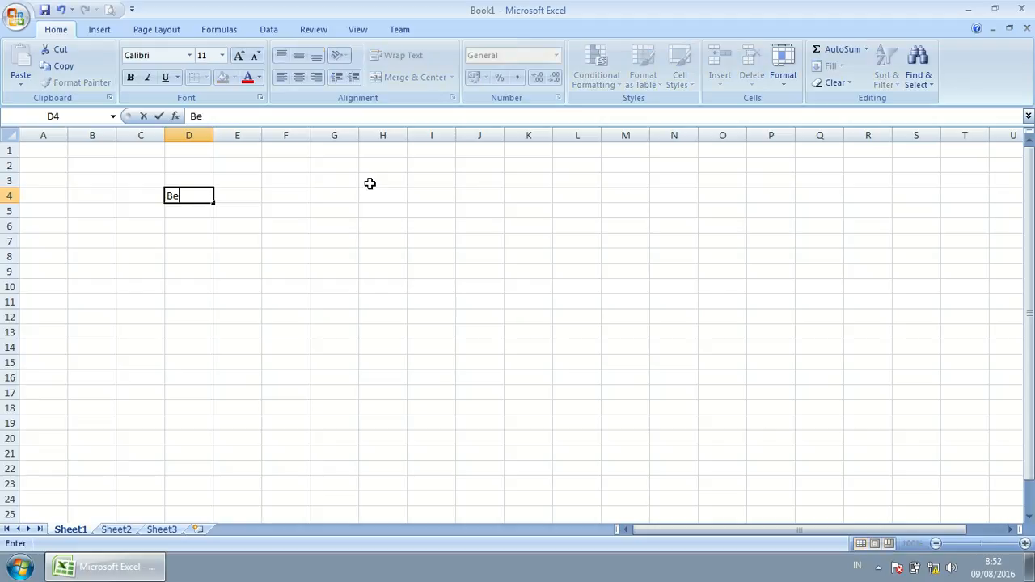
pyautogui.click(316, 228)
pyautogui.click(232, 206)
pyautogui.click(232, 195)
pyautogui.click(178, 198)
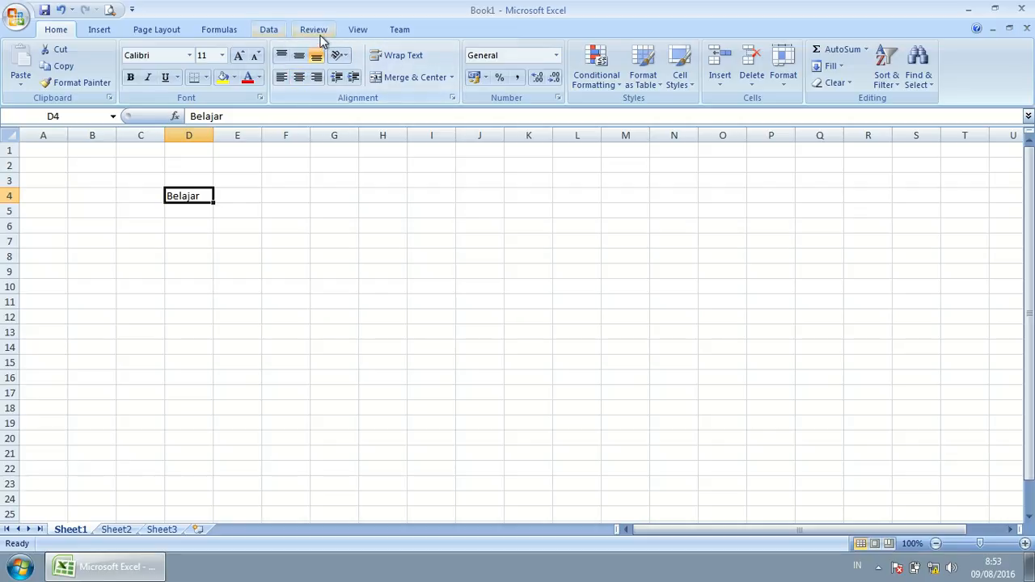
pyautogui.click(282, 56)
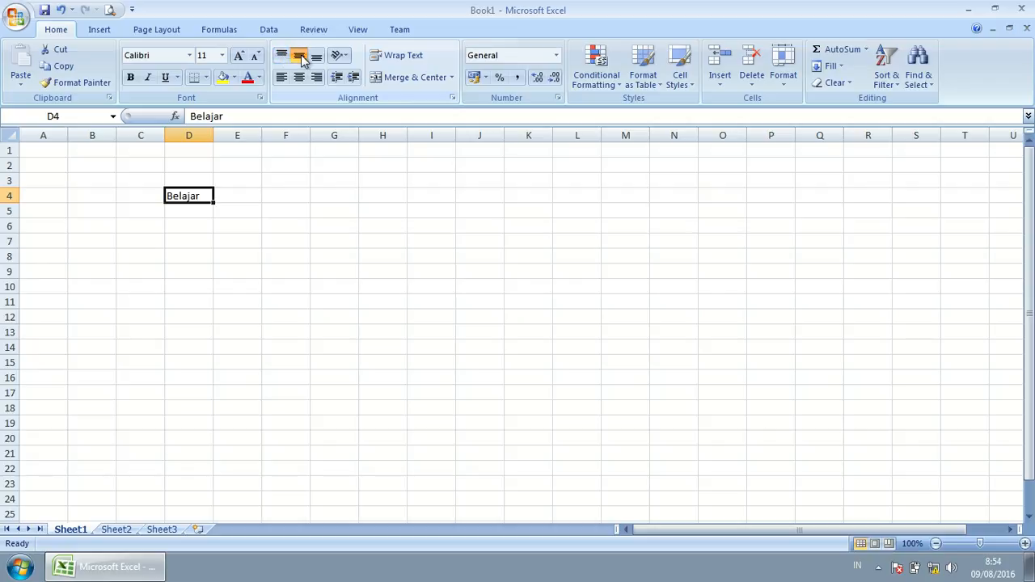
pyautogui.click(316, 60)
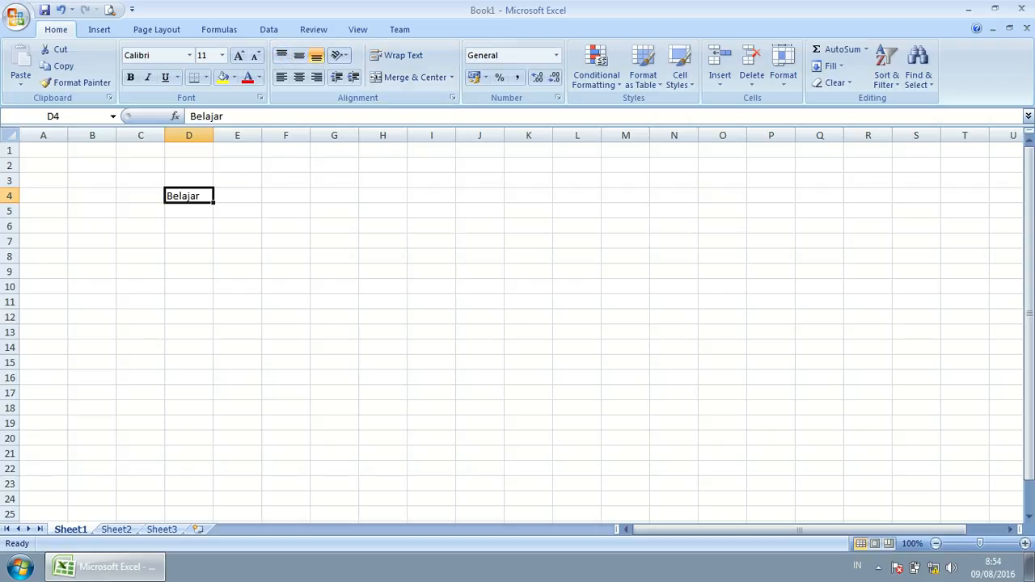
# Step: Enlarge row 4 and column D, then try Top, Middle, Bottom and Center alignments on Belajar
pyautogui.moveTo(11, 203); pyautogui.dragTo(12, 222)
pyautogui.moveTo(213, 135); pyautogui.dragTo(234, 148)
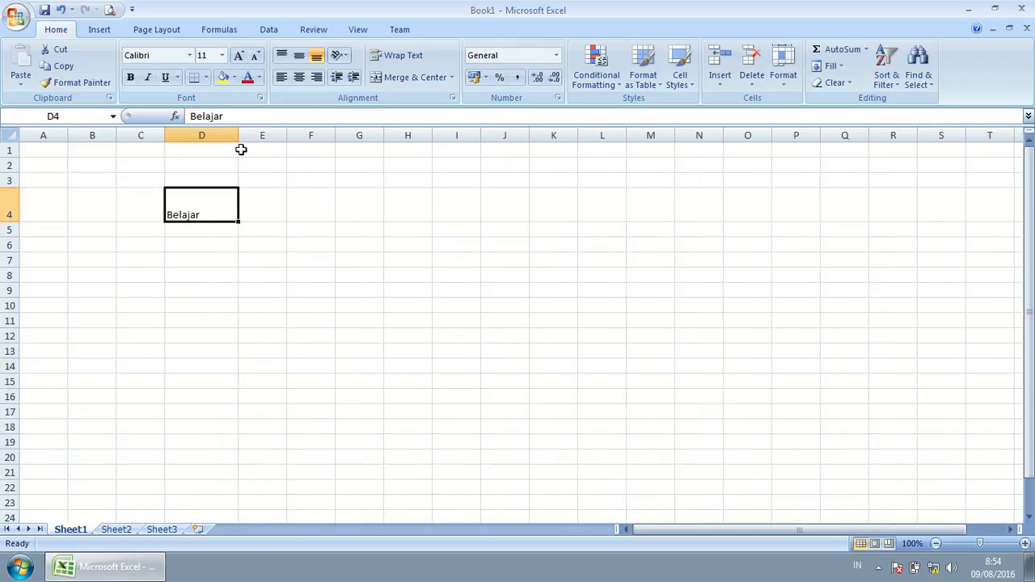
pyautogui.click(282, 57)
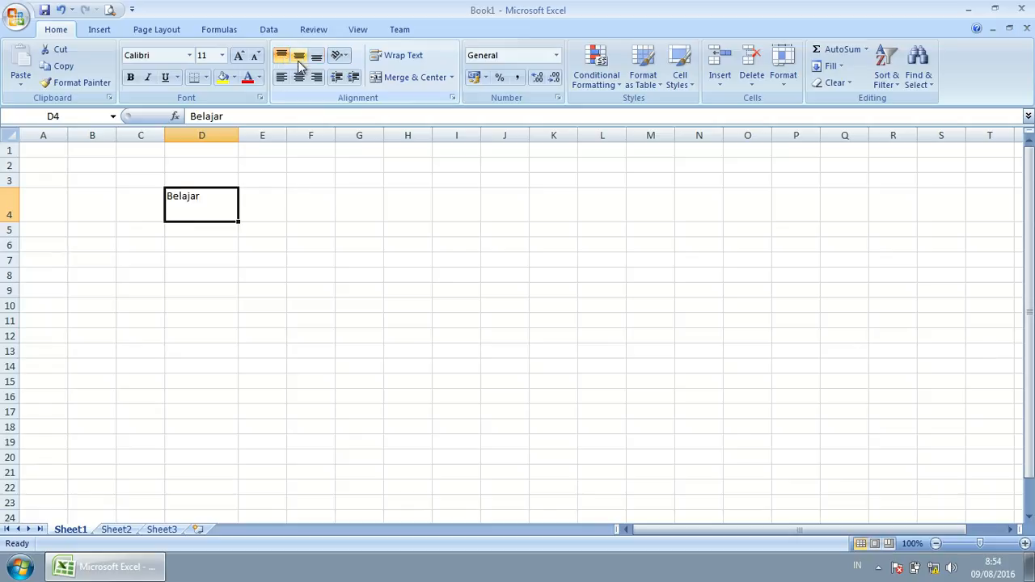
pyautogui.click(299, 59)
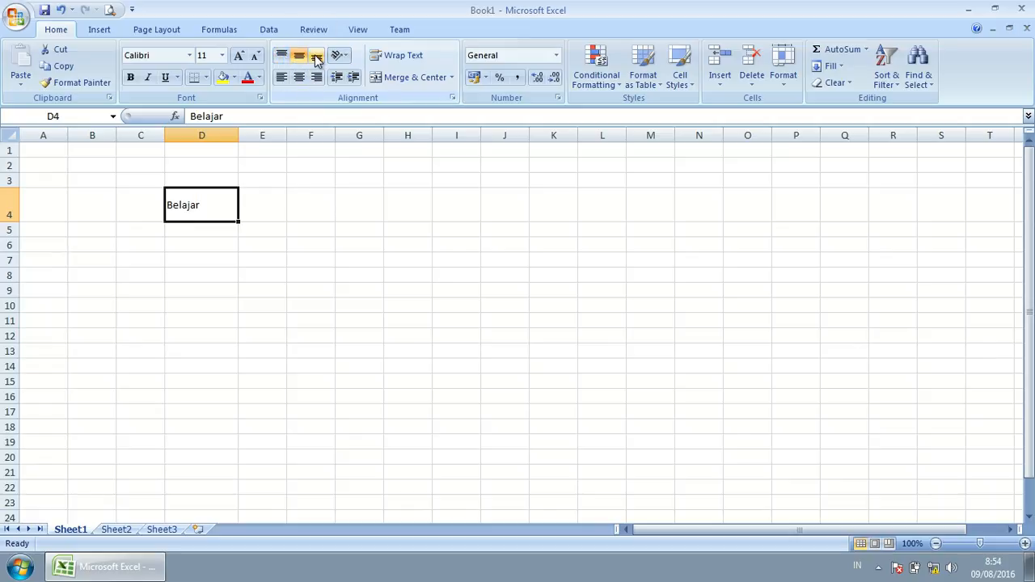
pyautogui.click(316, 57)
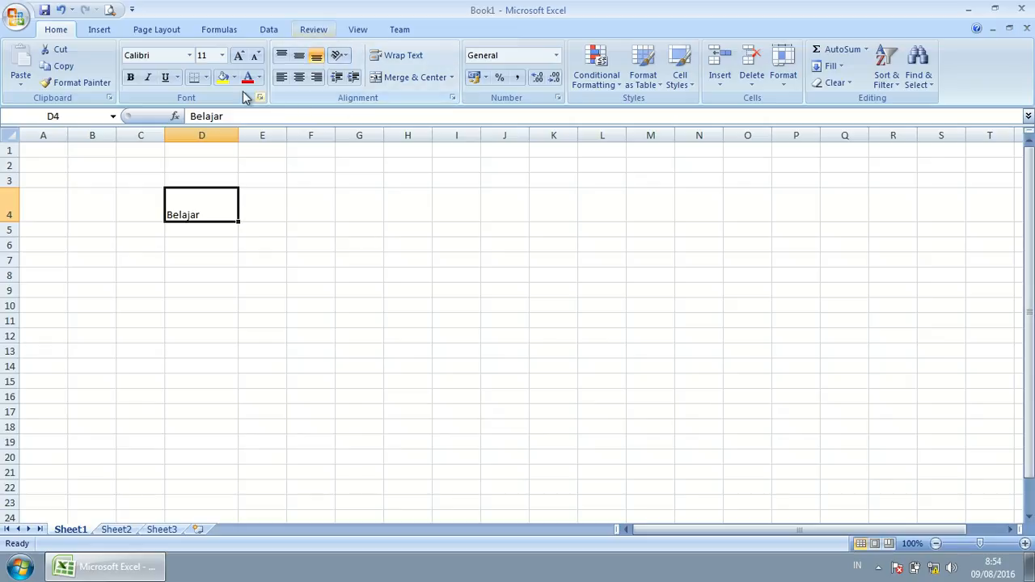
pyautogui.click(298, 76)
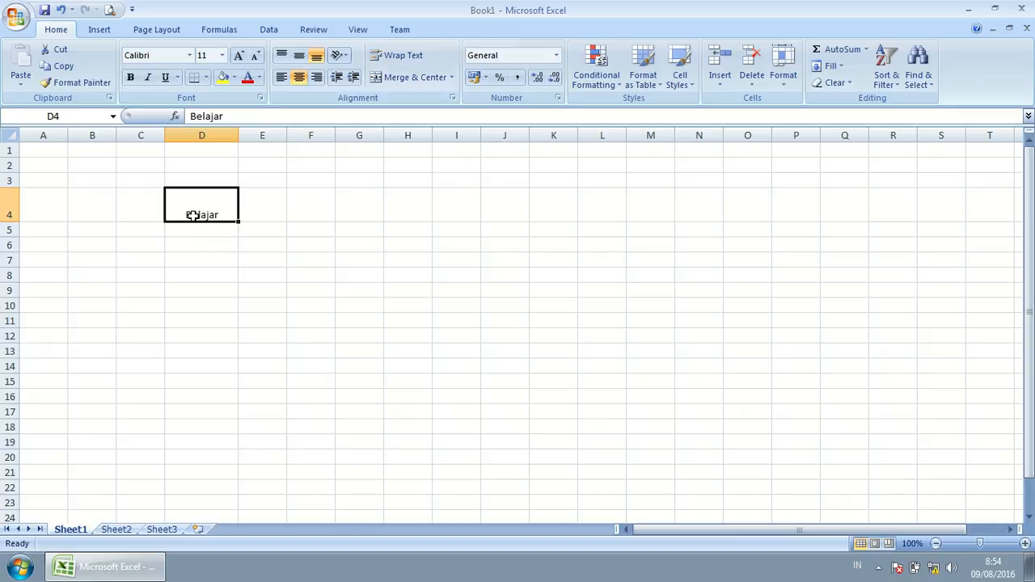
pyautogui.click(299, 55)
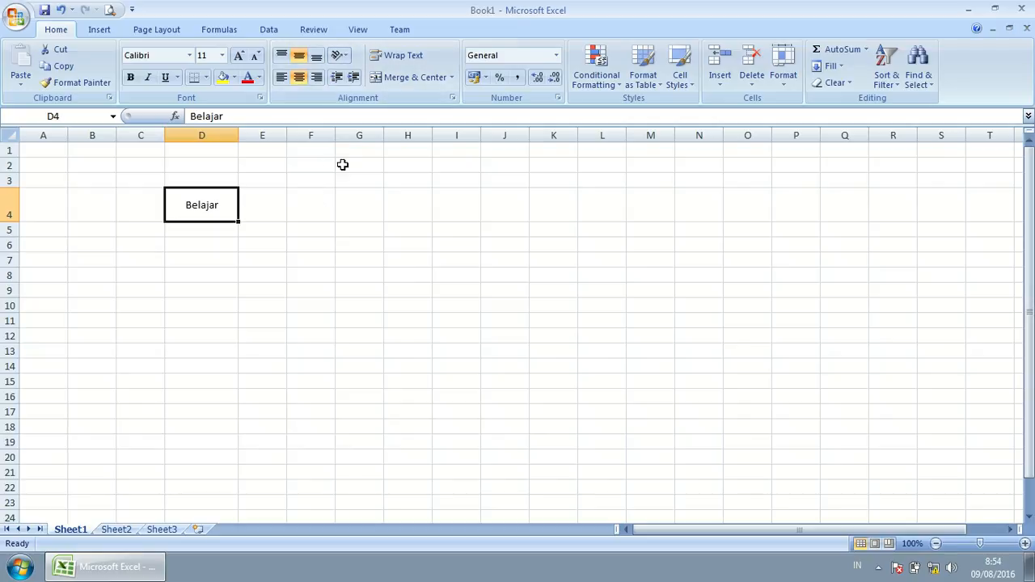
pyautogui.click(283, 55)
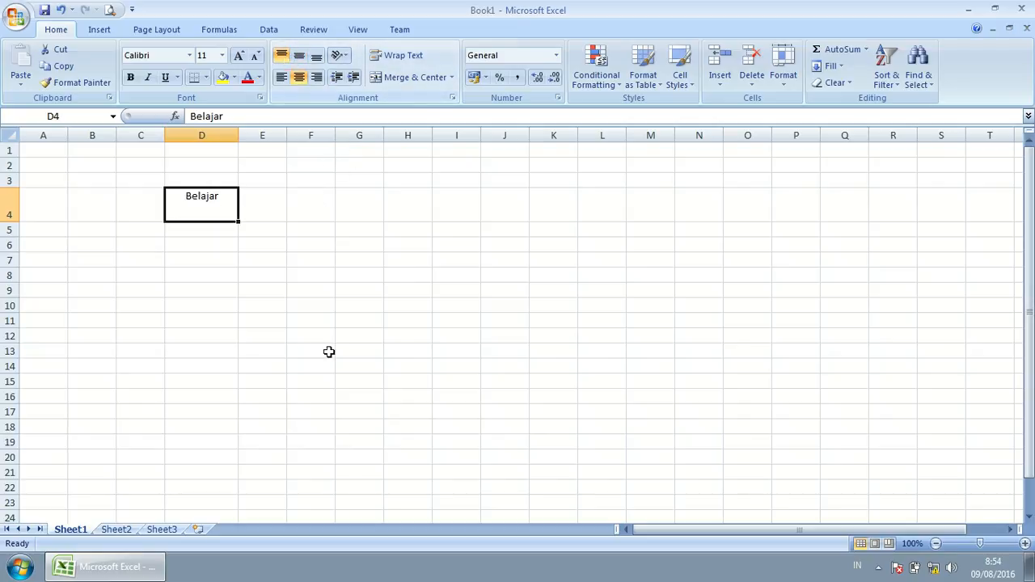
# Step: Cycle through Left, Center, Right and vertical alignments, finishing with Center and Middle Align in D4
pyautogui.click(281, 76)
pyautogui.click(299, 77)
pyautogui.click(300, 56)
pyautogui.click(316, 55)
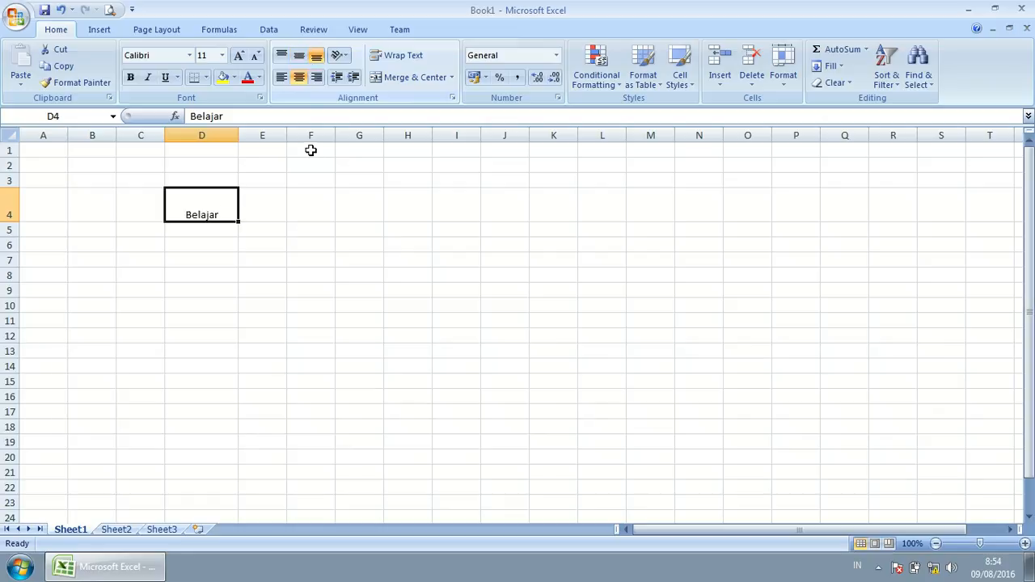
pyautogui.click(281, 77)
pyautogui.click(316, 77)
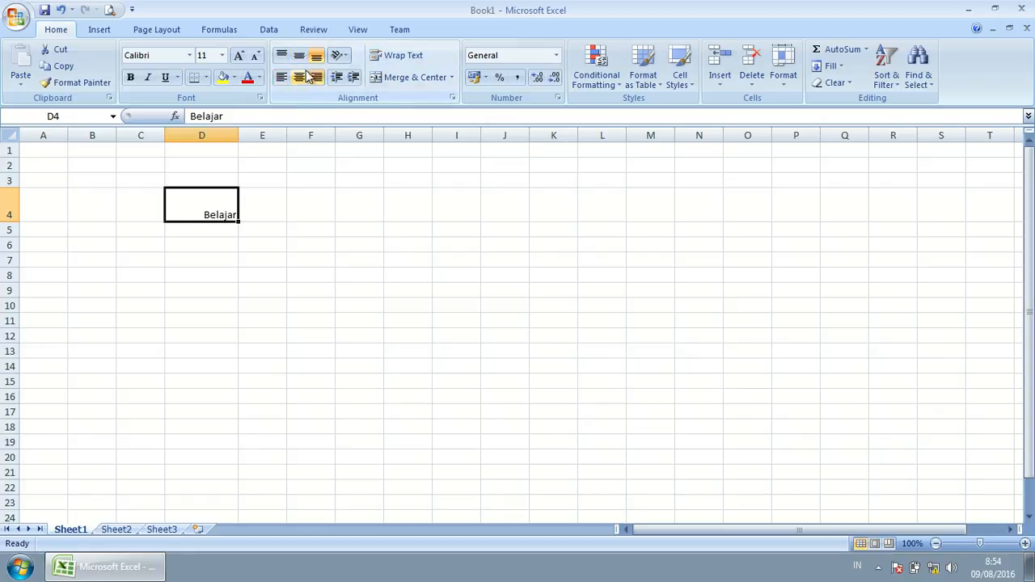
pyautogui.click(298, 77)
pyautogui.click(296, 60)
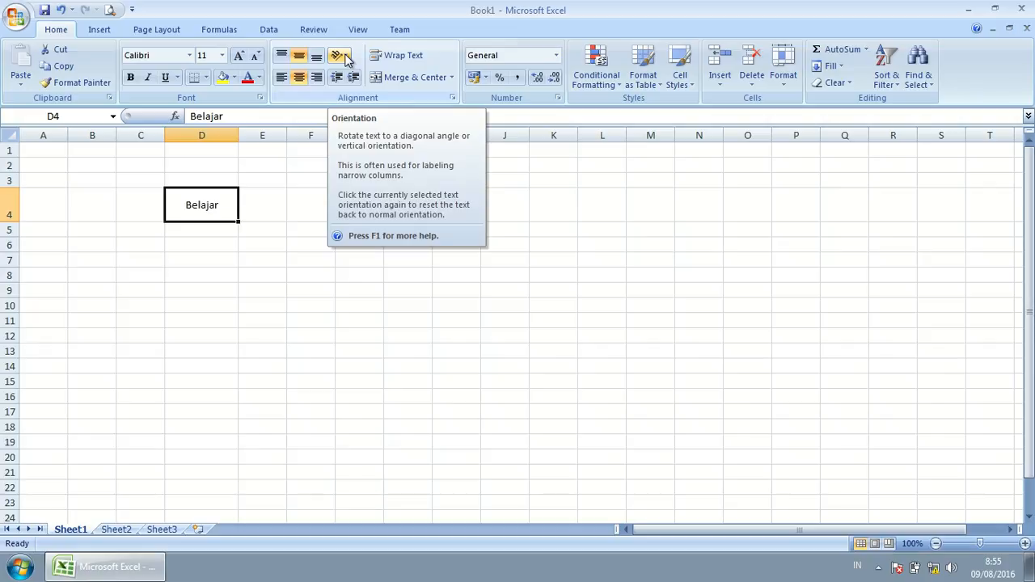
pyautogui.click(222, 229)
pyautogui.click(208, 203)
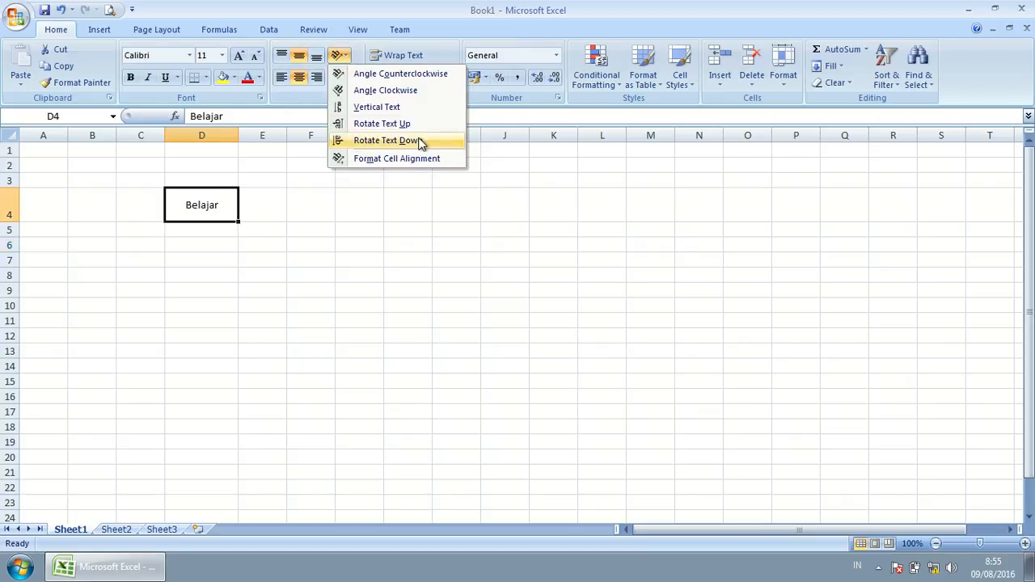
# Step: Rotate Belajar up, make row 4 taller, then rotate the text down
pyautogui.click(375, 126)
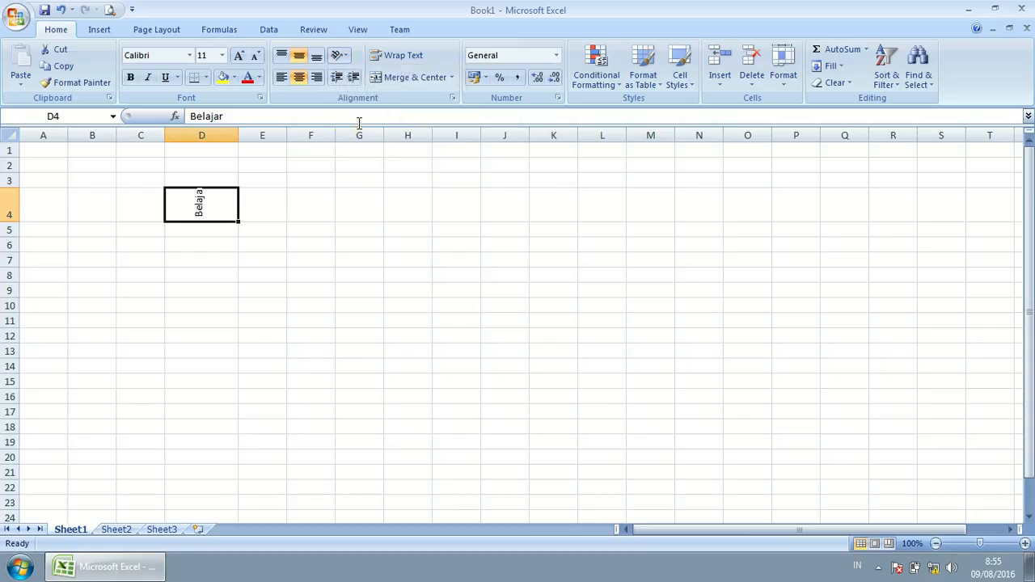
pyautogui.click(410, 194)
pyautogui.moveTo(10, 222); pyautogui.dragTo(9, 237)
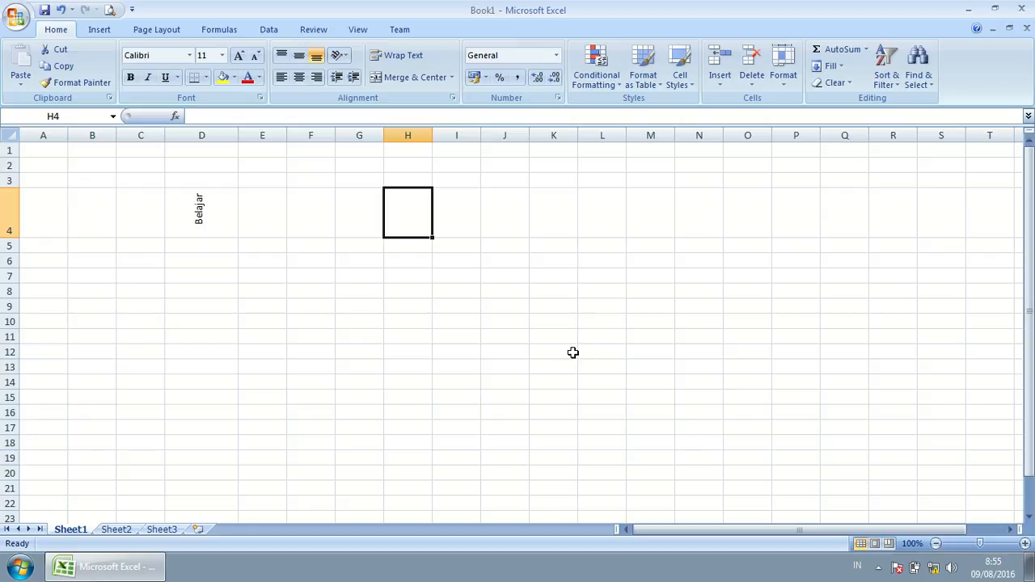
pyautogui.click(216, 211)
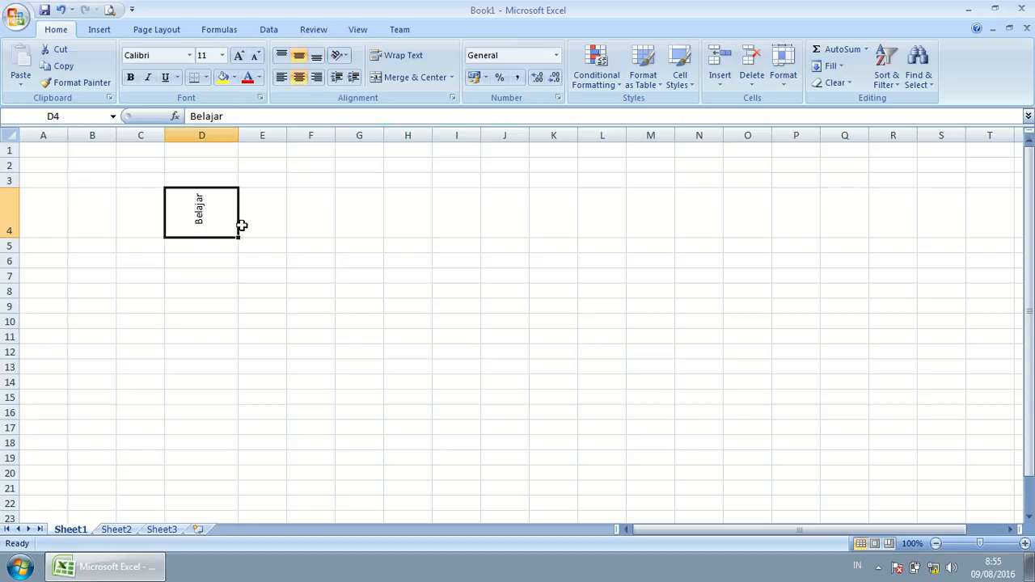
pyautogui.click(339, 55)
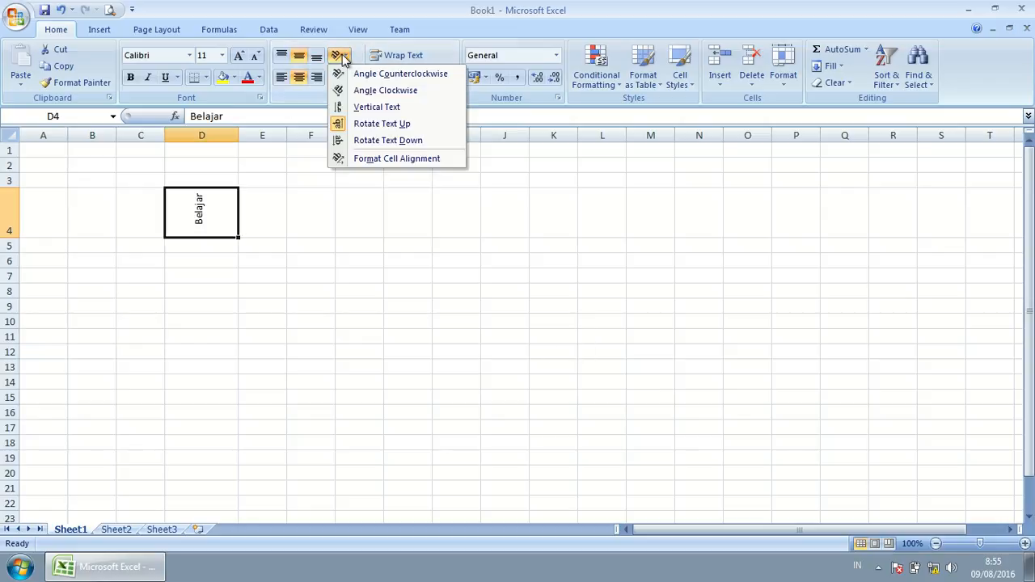
pyautogui.click(398, 140)
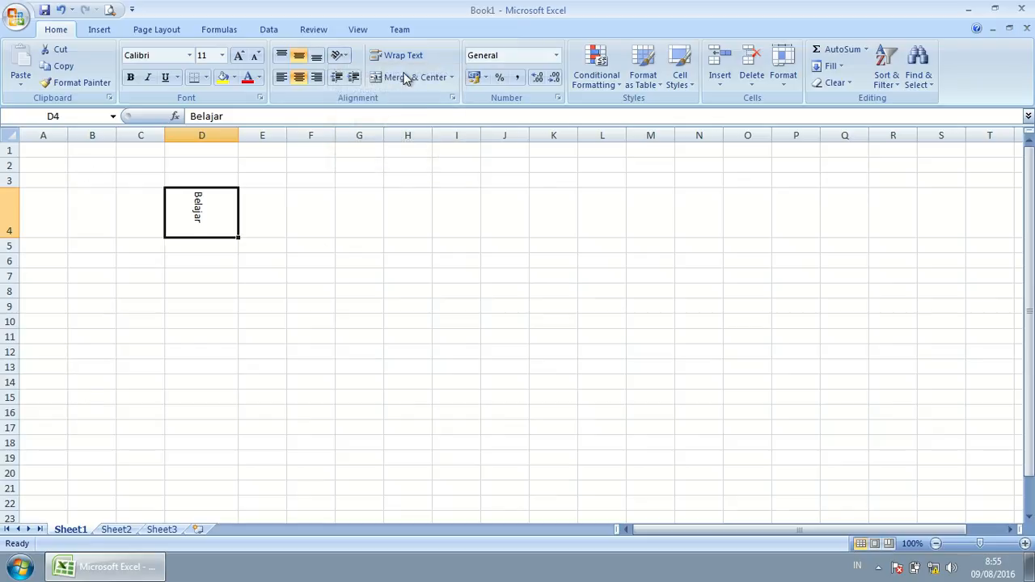
# Step: Try Vertical Text and angled orientations with a much taller row 4, then reset to horizontal
pyautogui.click(346, 58)
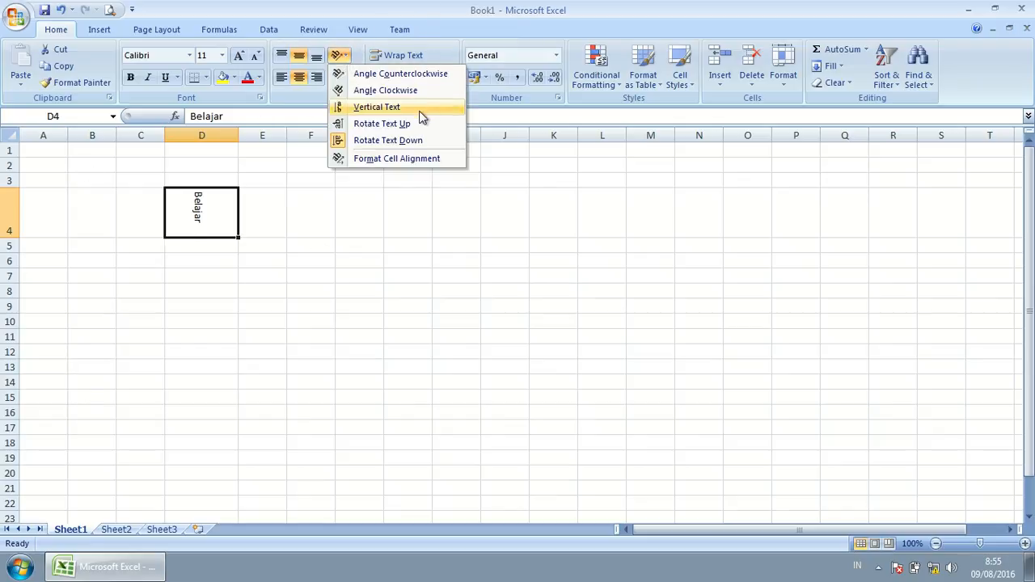
pyautogui.click(404, 109)
pyautogui.moveTo(15, 238); pyautogui.dragTo(16, 339)
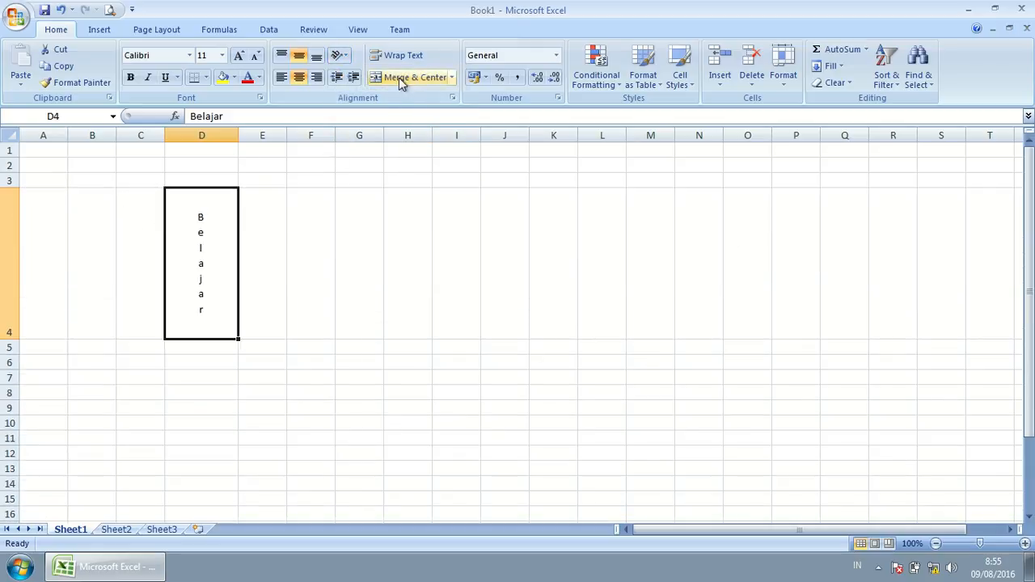
pyautogui.click(341, 57)
pyautogui.click(356, 75)
pyautogui.click(347, 63)
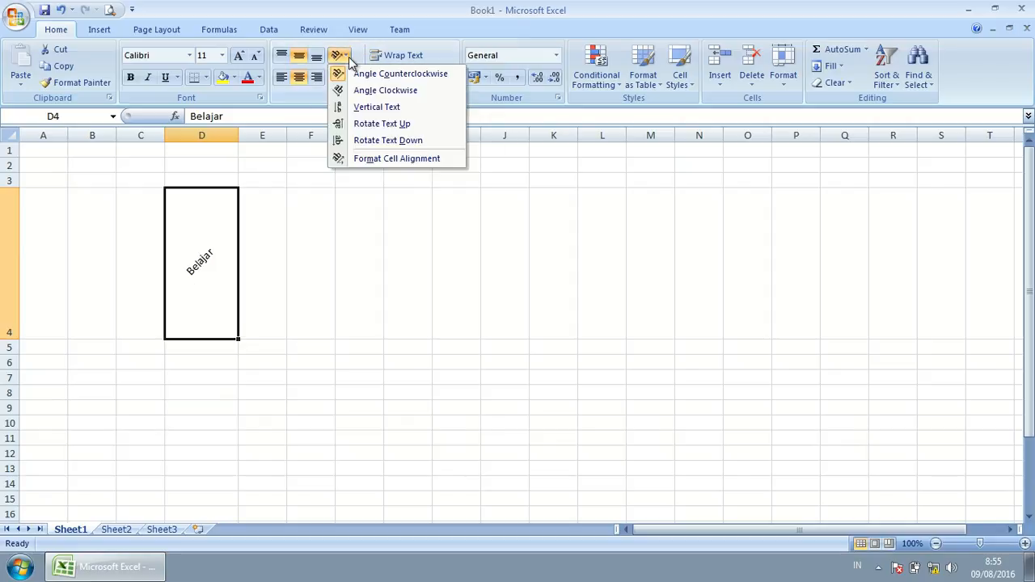
pyautogui.click(377, 139)
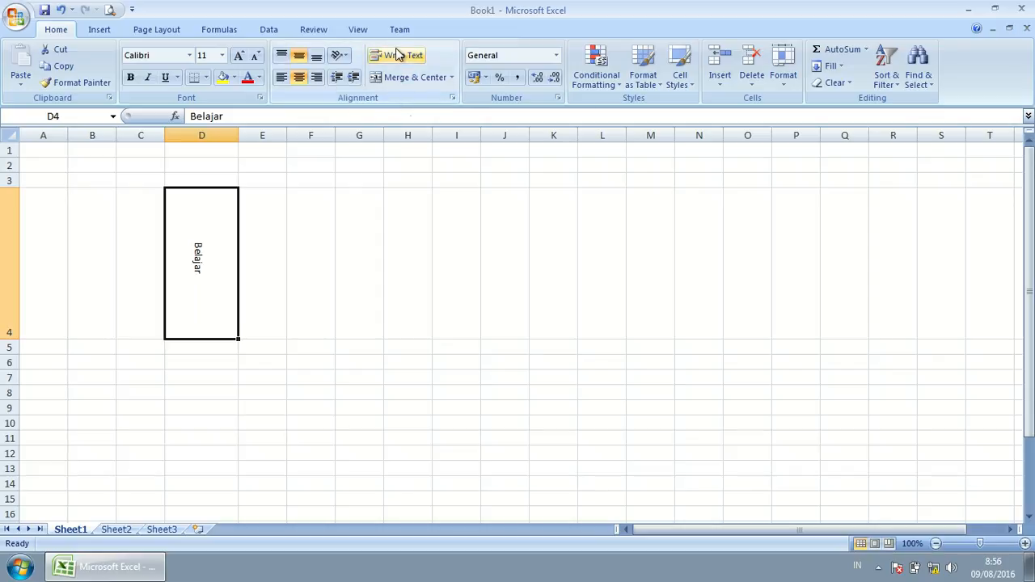
pyautogui.click(343, 56)
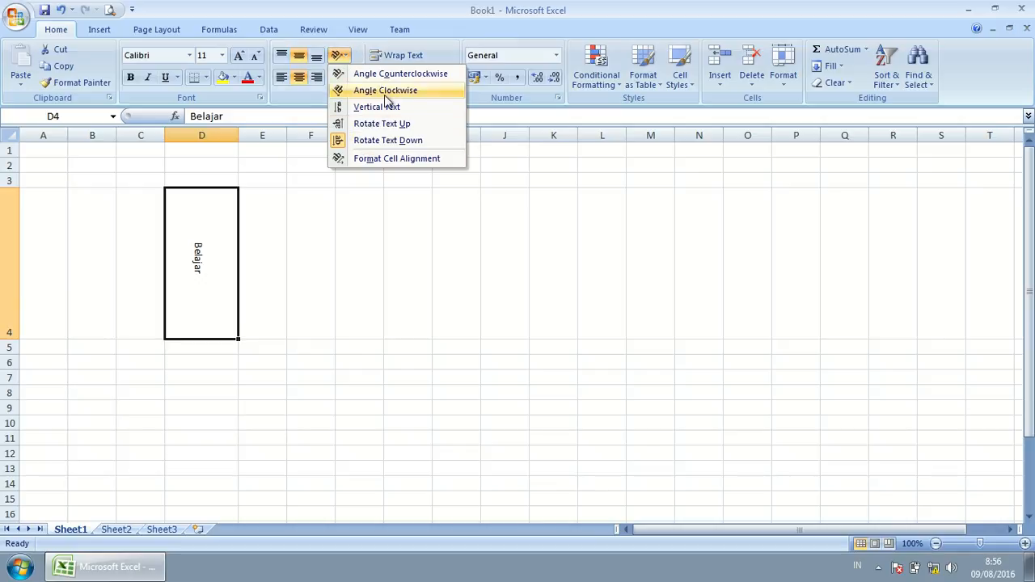
pyautogui.click(336, 139)
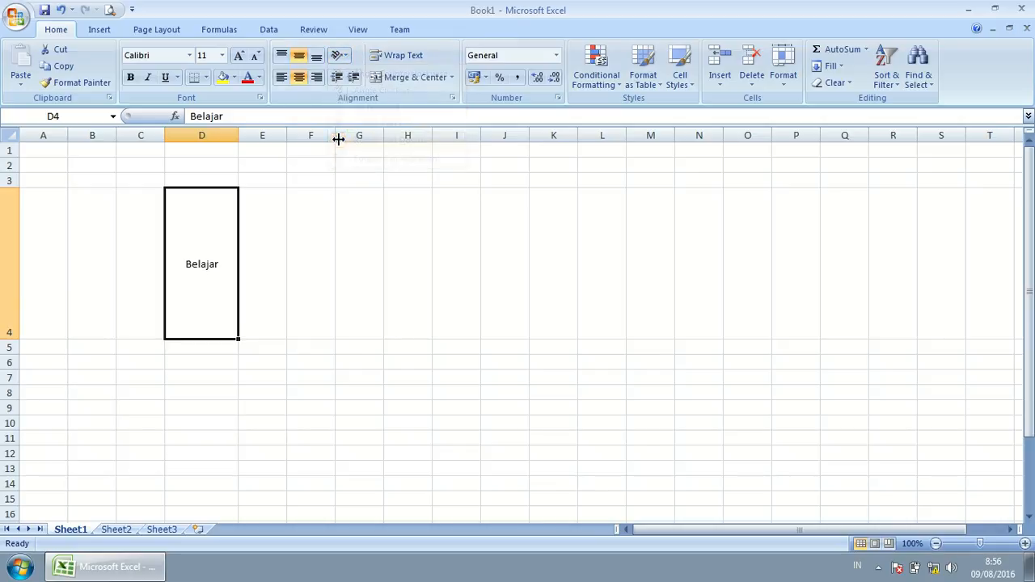
# Step: Edit D4 so it reads 'Belajar Spreadsheet' and reselect the cell
pyautogui.doubleClick(224, 263)
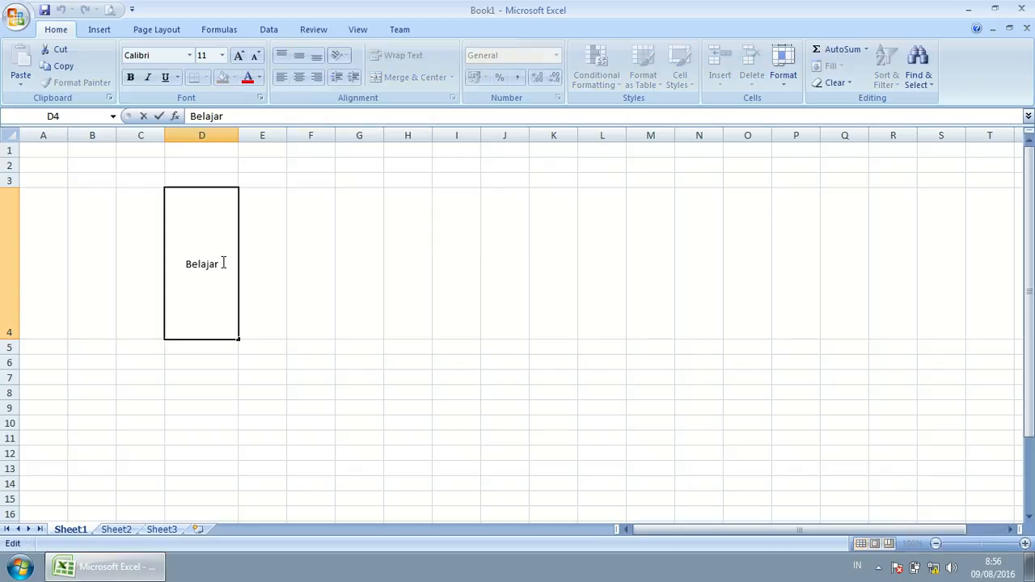
pyautogui.write('Spre')
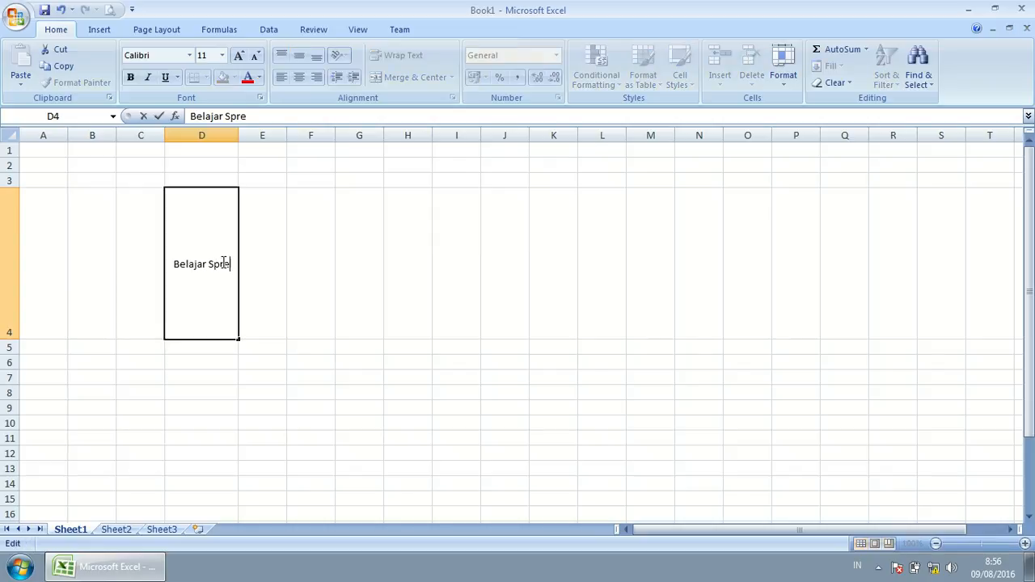
pyautogui.write('adsheet')
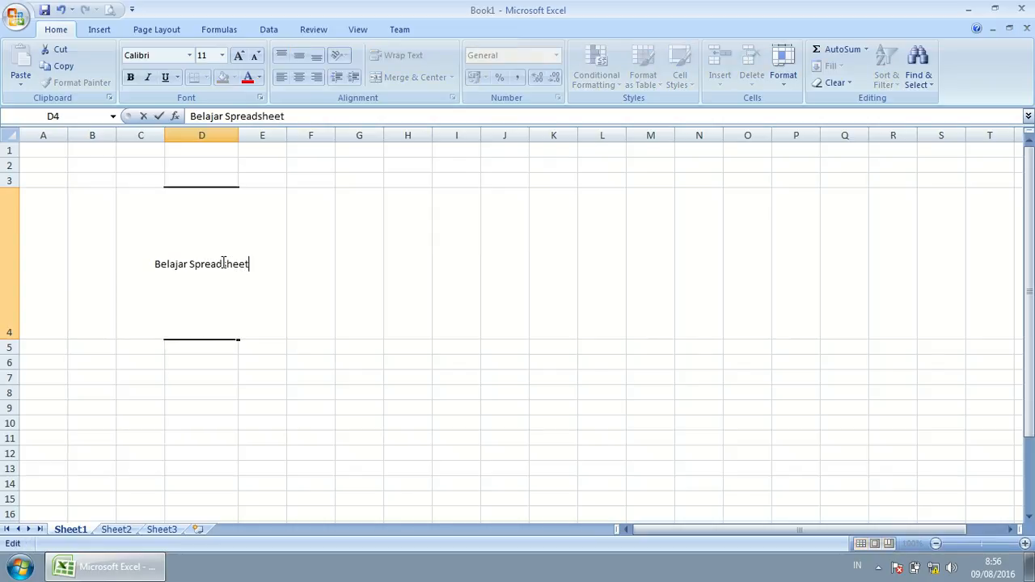
pyautogui.click(316, 287)
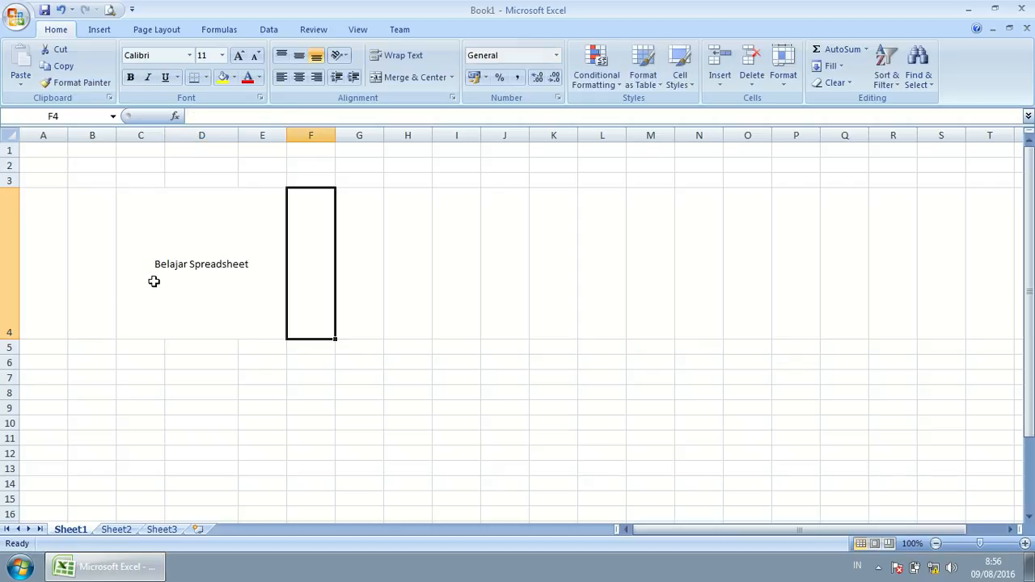
pyautogui.click(214, 267)
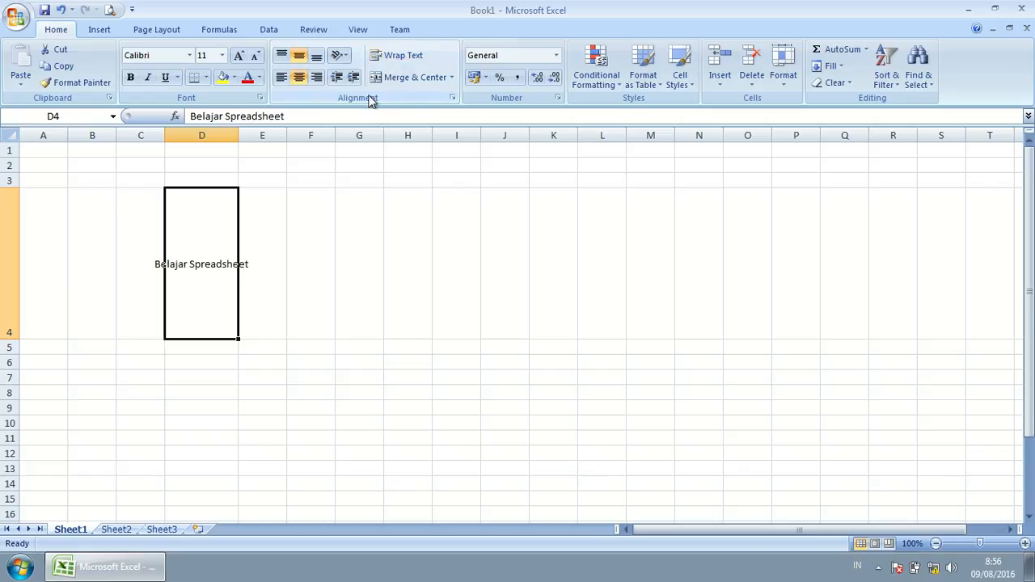
# Step: Toggle Wrap Text on D4 off and back on so the text sits on two lines
pyautogui.click(406, 62)
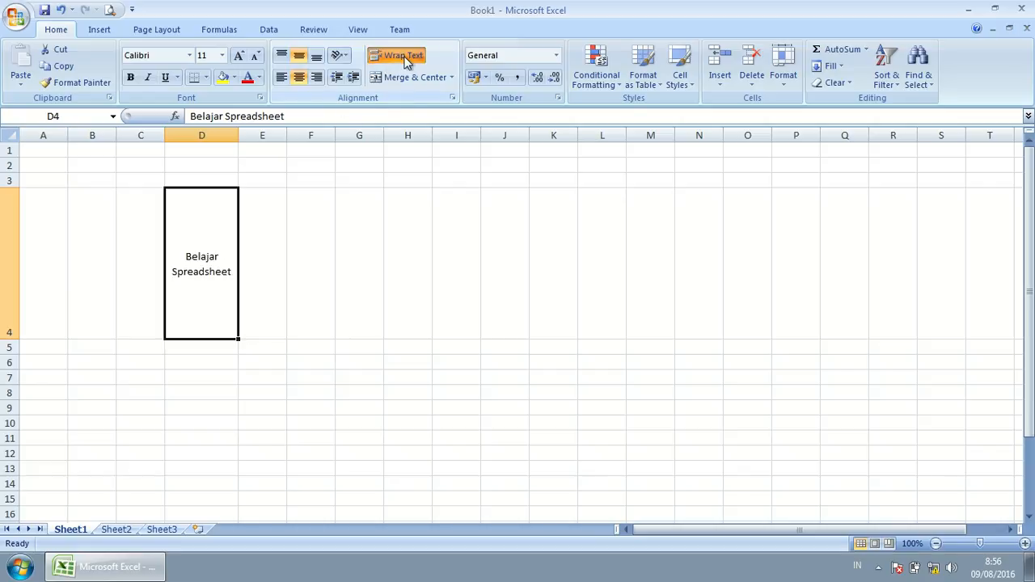
pyautogui.click(259, 309)
pyautogui.click(204, 251)
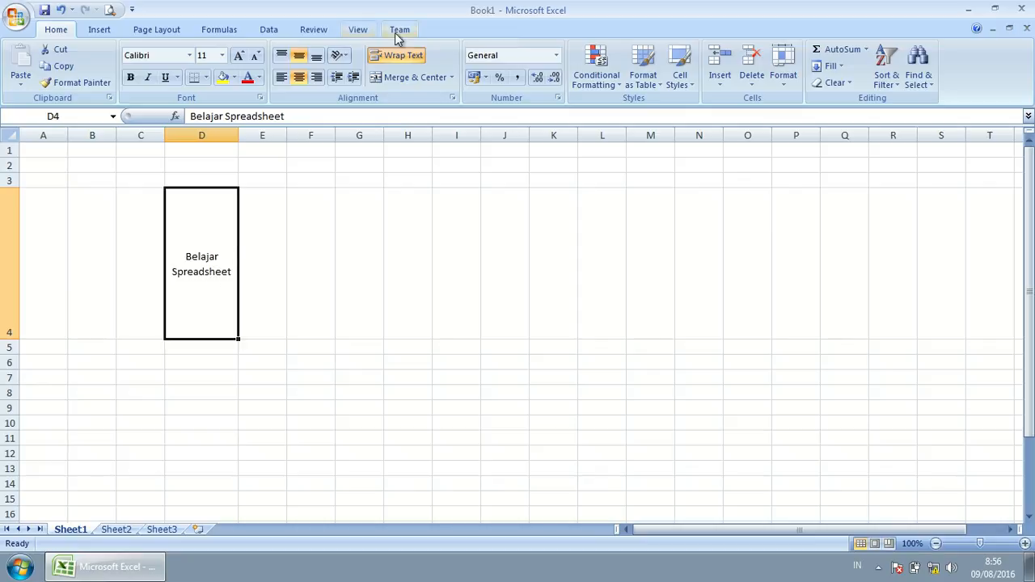
pyautogui.click(398, 57)
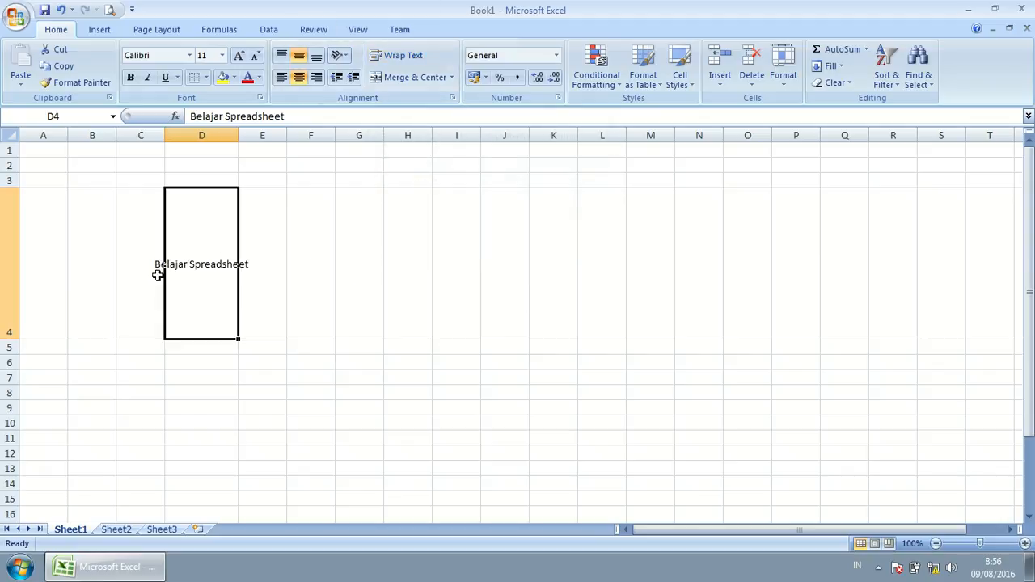
pyautogui.click(398, 55)
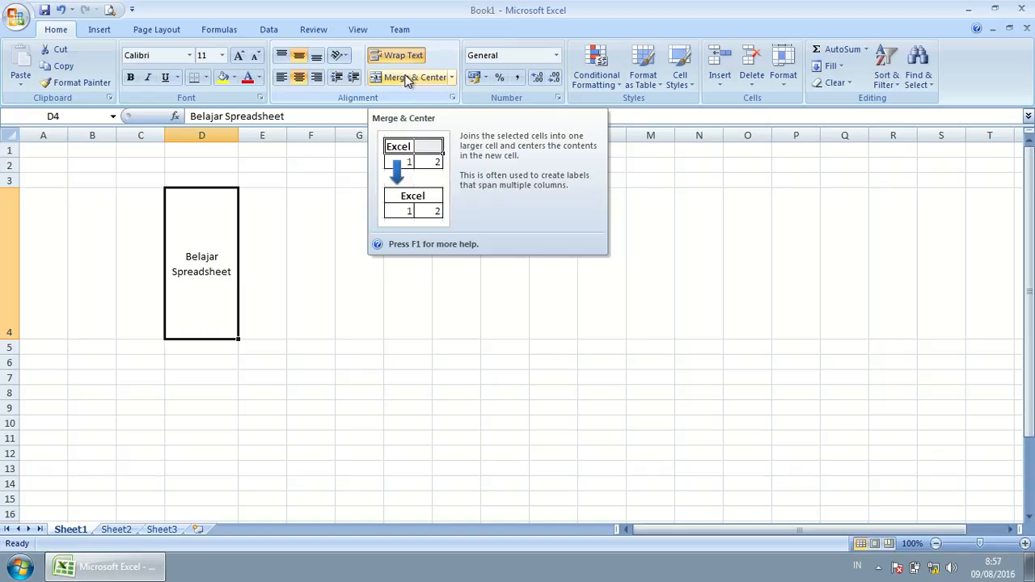
# Step: Shorten row 4 to fit the two-line wrapped text
pyautogui.click(261, 220)
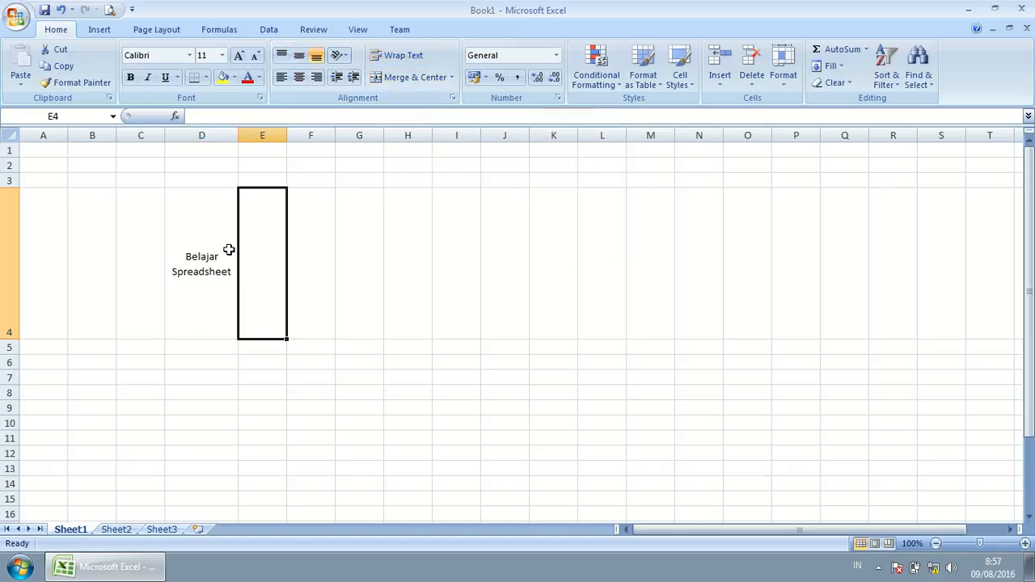
pyautogui.click(230, 228)
pyautogui.moveTo(4, 345); pyautogui.dragTo(7, 239)
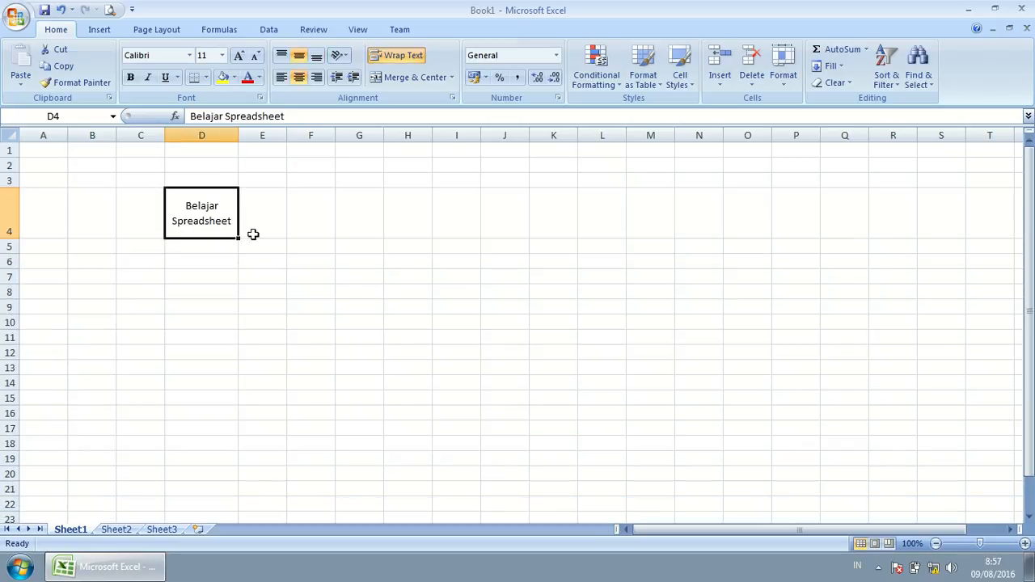
pyautogui.click(440, 371)
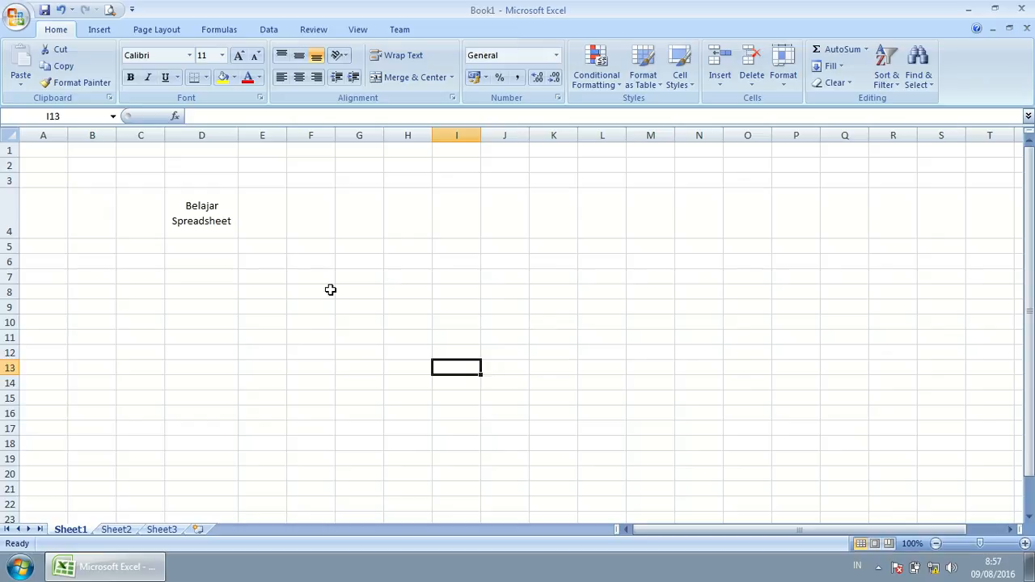
pyautogui.click(511, 135)
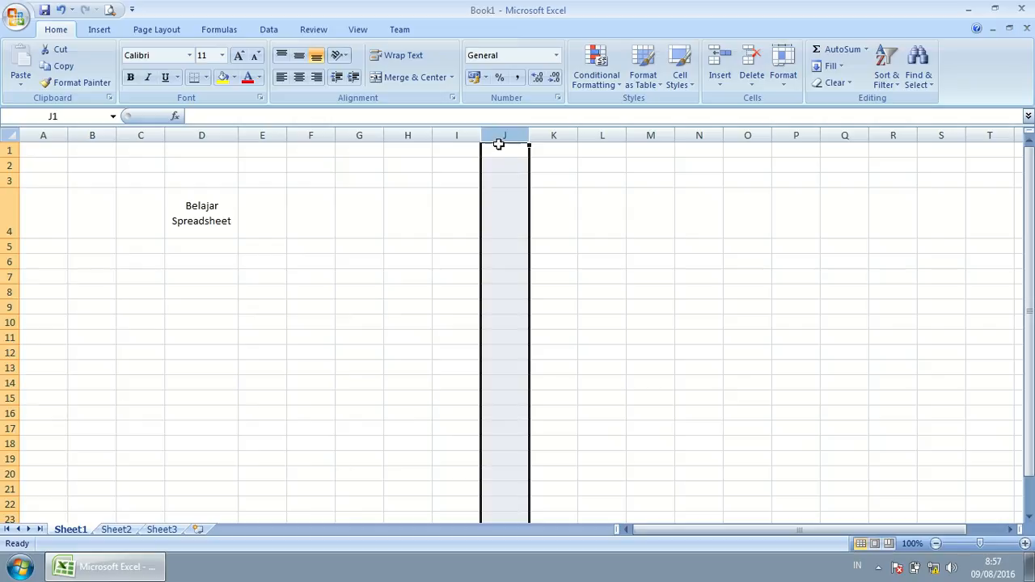
pyautogui.click(507, 316)
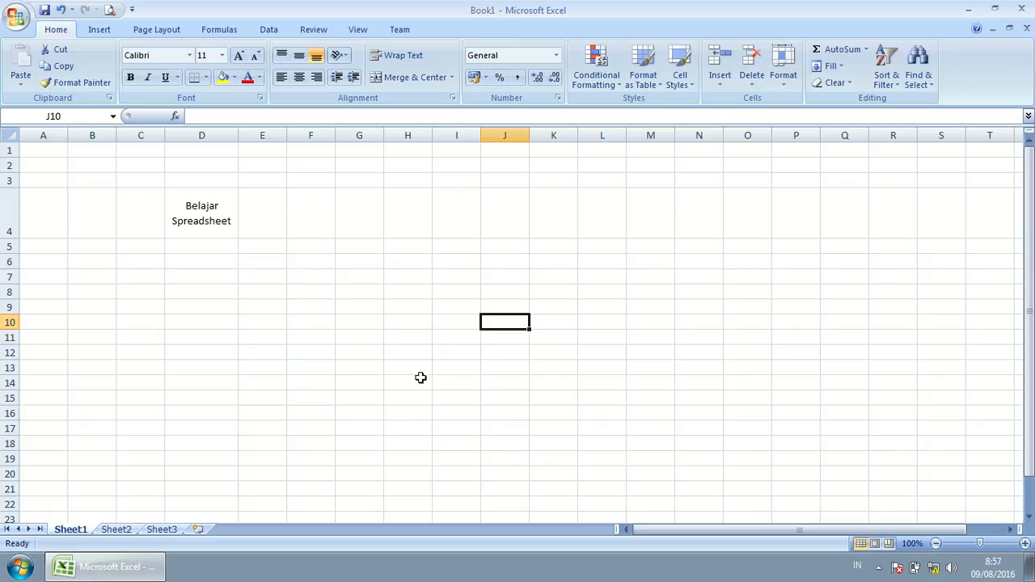
pyautogui.click(203, 261)
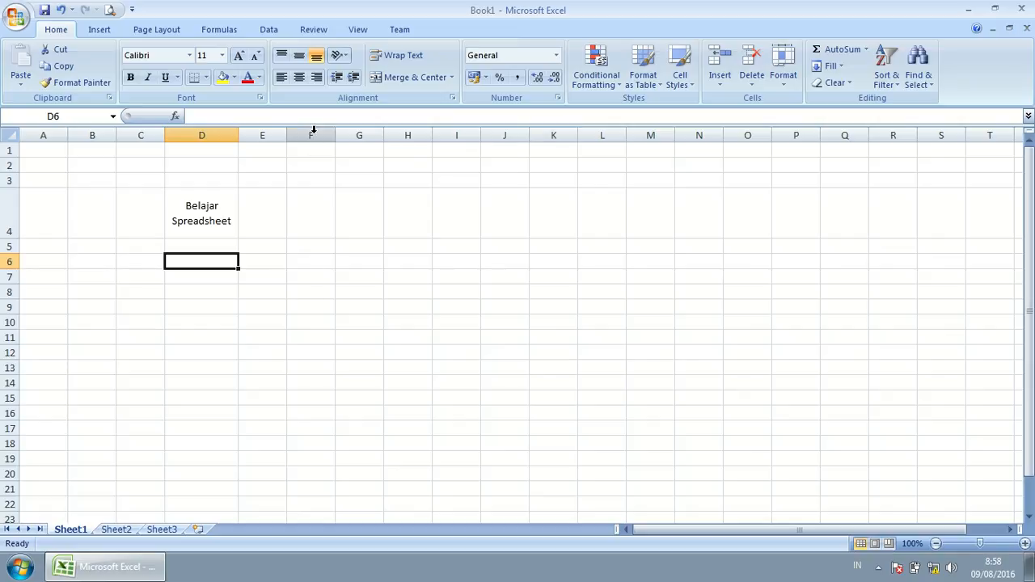
# Step: Briefly select F6:K10, then select the range D4 through J4
pyautogui.click(308, 259)
pyautogui.moveTo(308, 258); pyautogui.dragTo(540, 323)
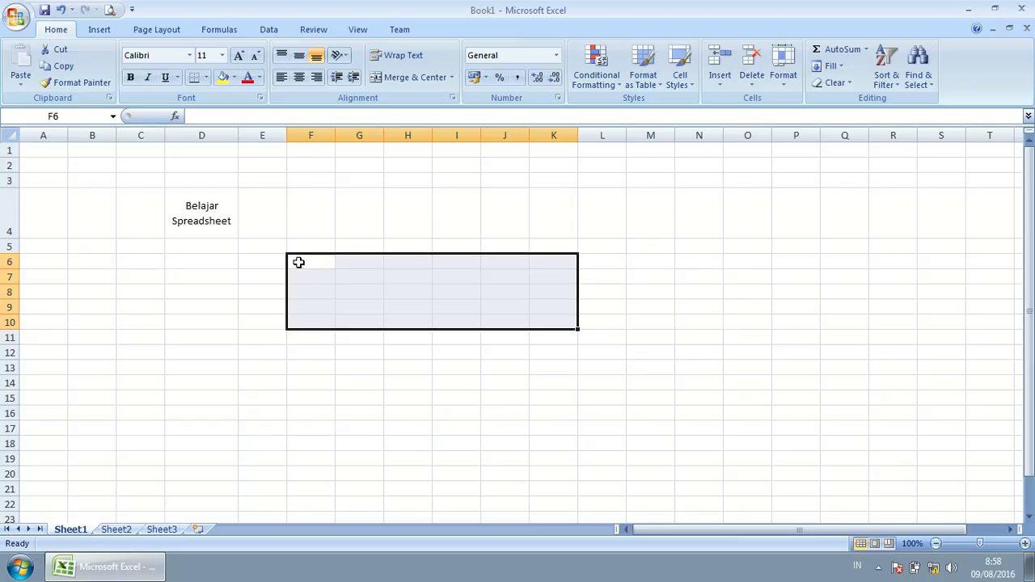
pyautogui.click(557, 324)
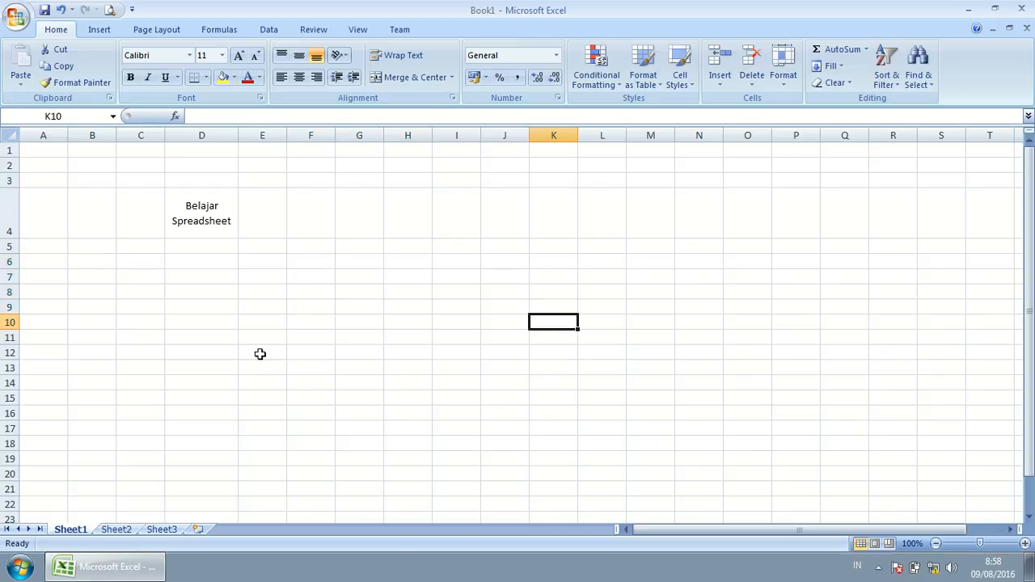
pyautogui.click(201, 214)
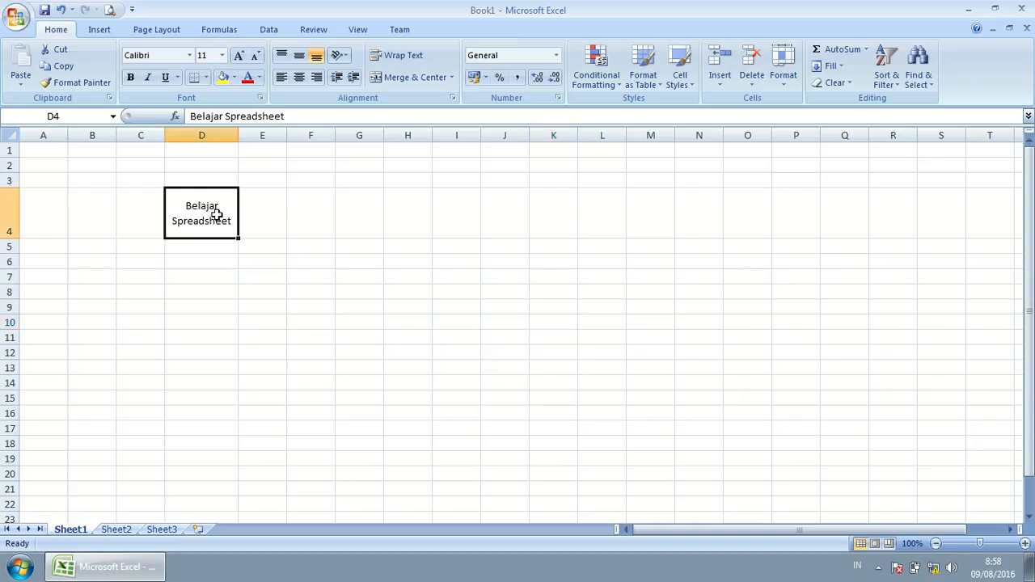
pyautogui.moveTo(222, 218); pyautogui.dragTo(524, 222)
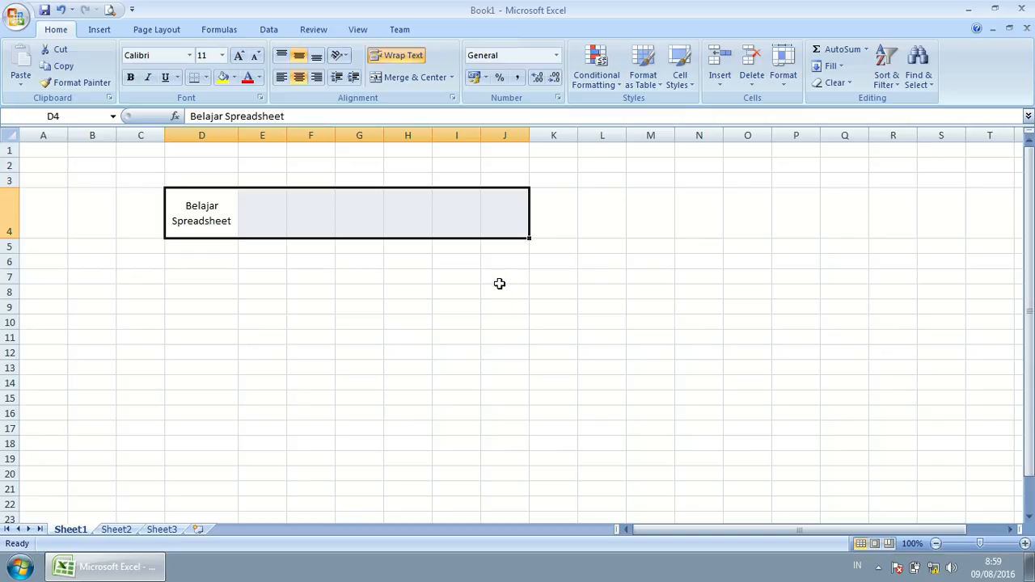
# Step: Merge and centre D4:J4 into one cell holding 'Belajar Spreadsheet'
pyautogui.click(407, 78)
pyautogui.click(553, 397)
pyautogui.click(205, 213)
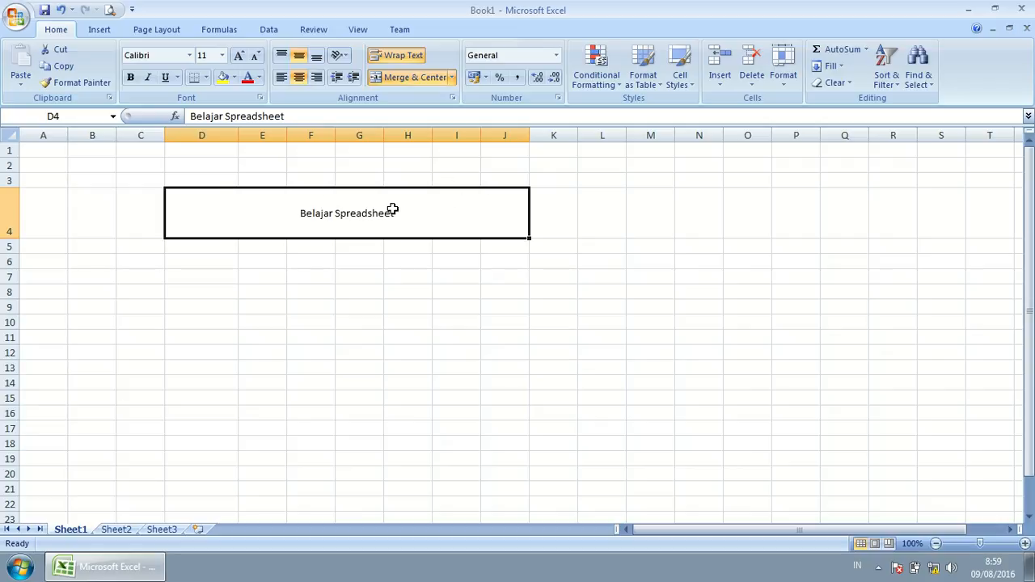
pyautogui.click(230, 273)
pyautogui.click(230, 216)
# Step: Unmerge D4:J4 so the wrapped text sits in D4 alone, then reselect D4
pyautogui.click(402, 77)
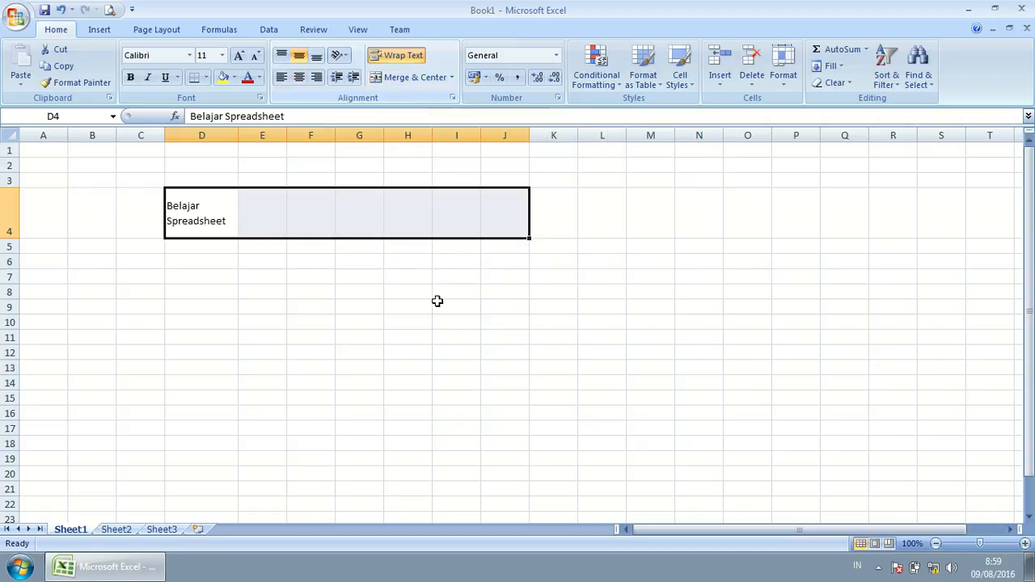
pyautogui.click(297, 321)
pyautogui.moveTo(237, 233); pyautogui.dragTo(505, 208)
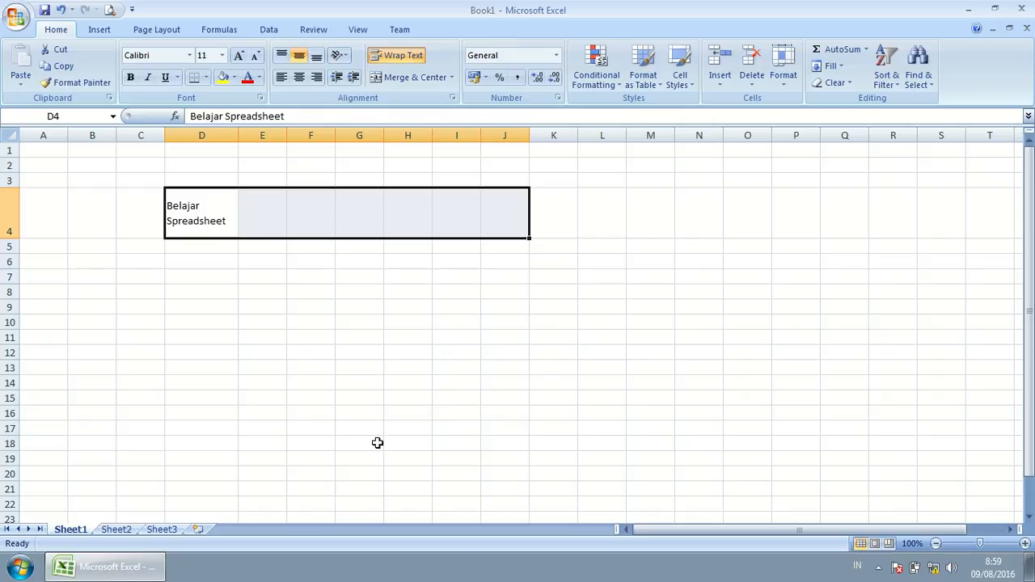
pyautogui.click(368, 403)
pyautogui.click(194, 207)
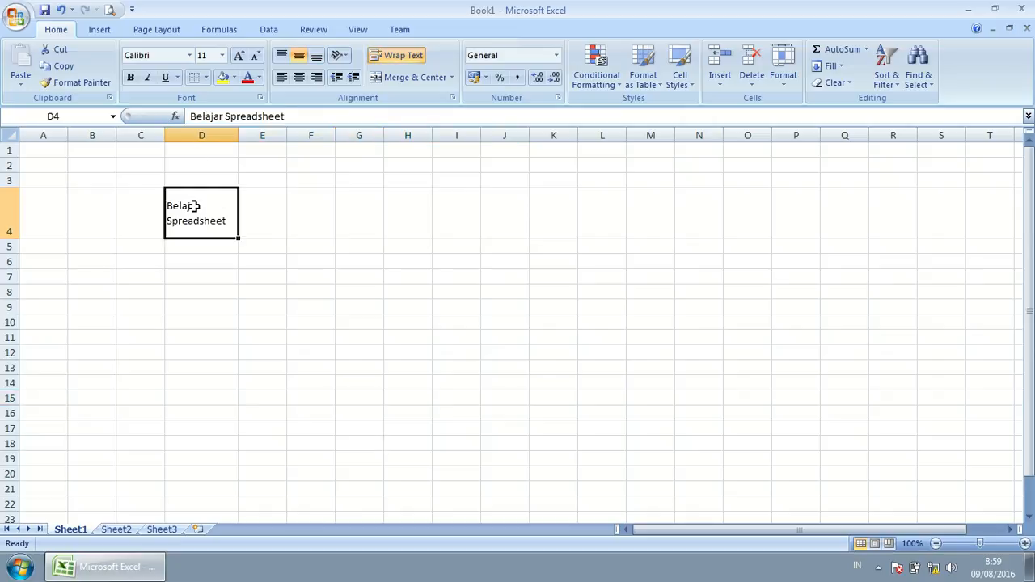
# Step: Delete 'Belajar Spreadsheet' from D4, then select cells D6, A4 and B5
pyautogui.press('Delete')
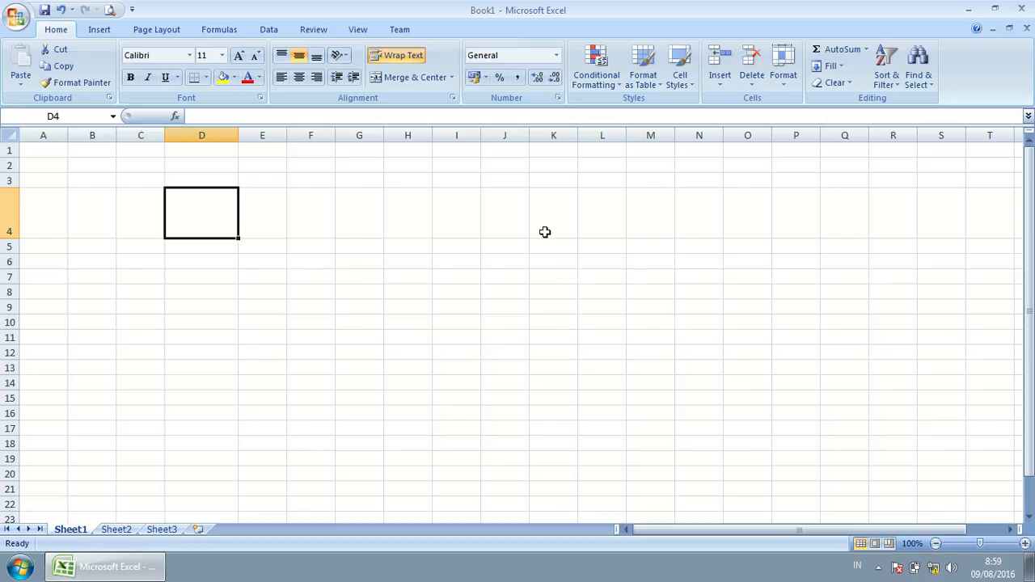
pyautogui.click(178, 260)
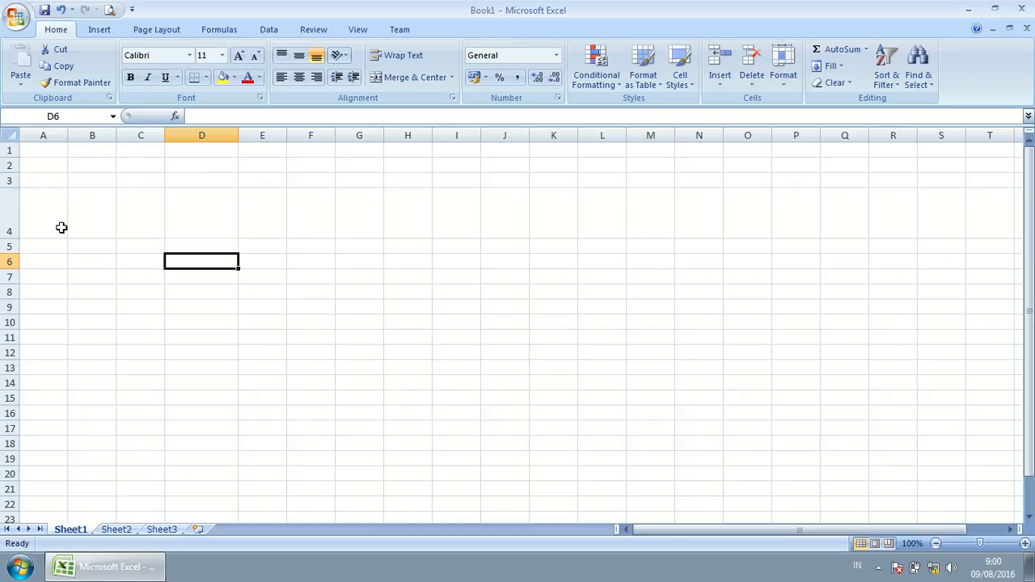
pyautogui.click(61, 229)
pyautogui.click(82, 251)
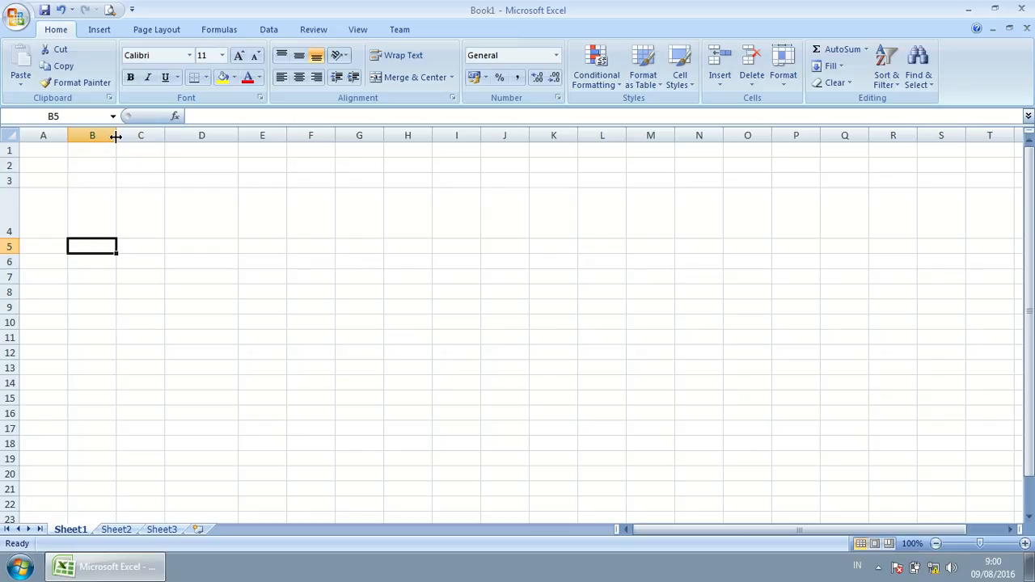
# Step: Widen columns B, C and D by dragging their header borders to the right
pyautogui.moveTo(115, 136); pyautogui.dragTo(269, 139)
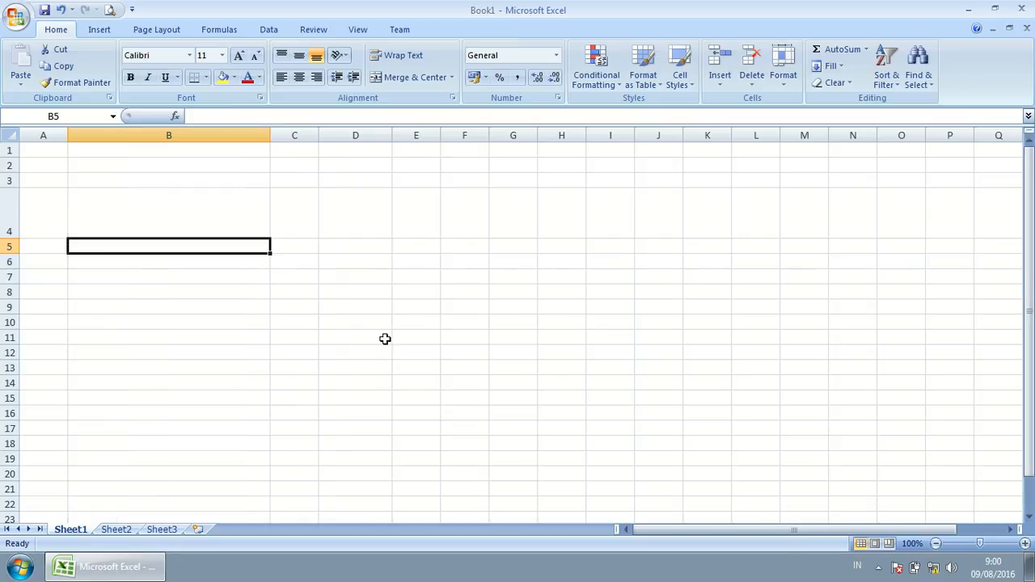
pyautogui.moveTo(319, 138); pyautogui.dragTo(374, 143)
pyautogui.moveTo(452, 139); pyautogui.dragTo(726, 148)
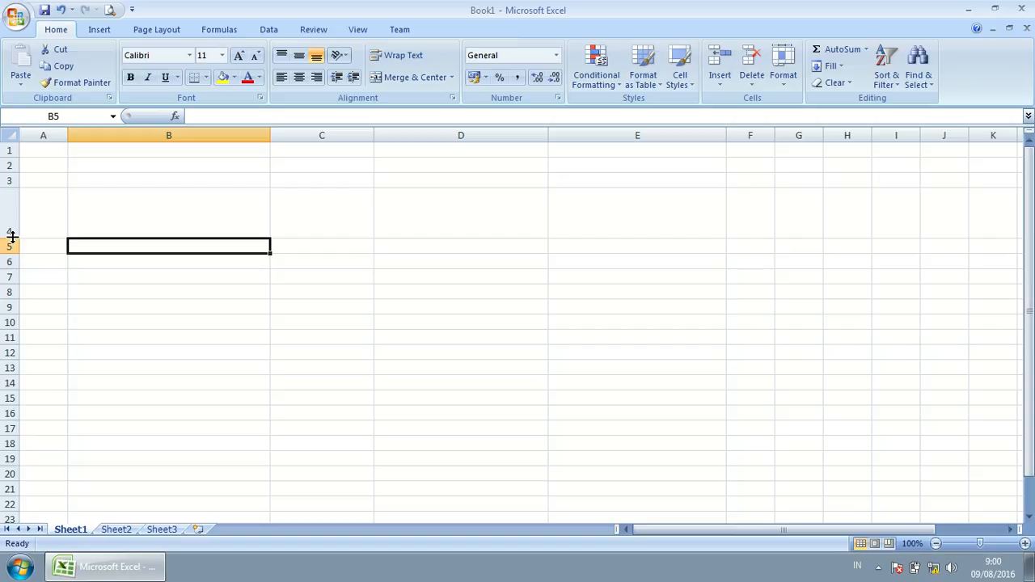
# Step: Shorten row 4 to 26 pixels, then make row 4 much taller and enlarge row 5
pyautogui.moveTo(11, 236); pyautogui.dragTo(3, 207)
pyautogui.click(291, 358)
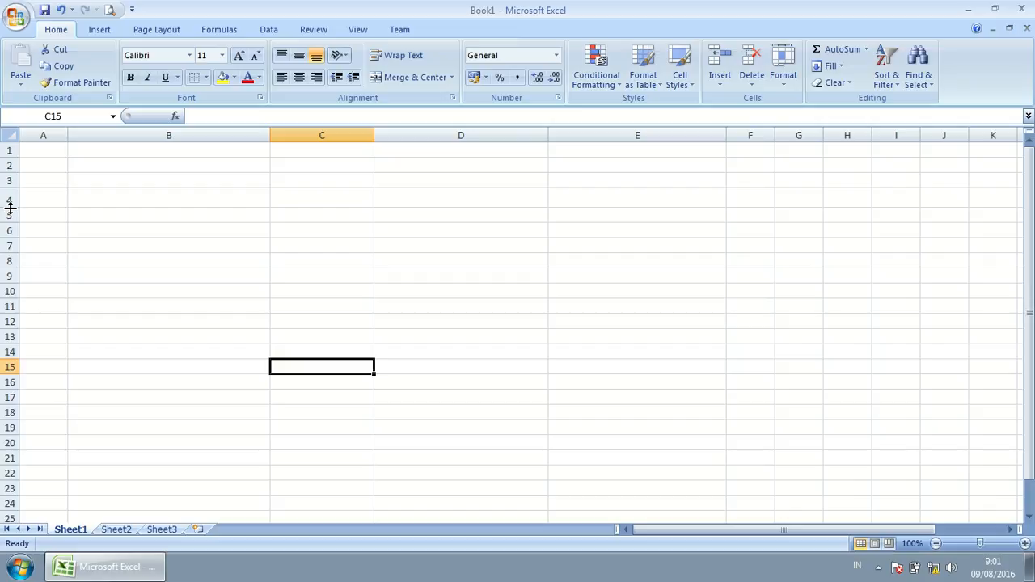
pyautogui.moveTo(10, 207); pyautogui.dragTo(14, 361)
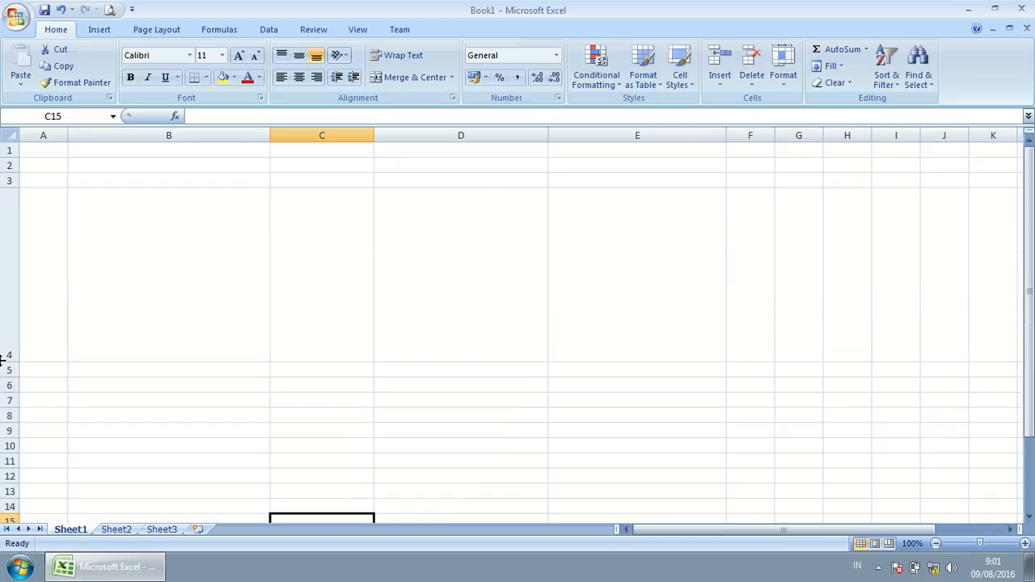
pyautogui.moveTo(9, 378); pyautogui.dragTo(9, 417)
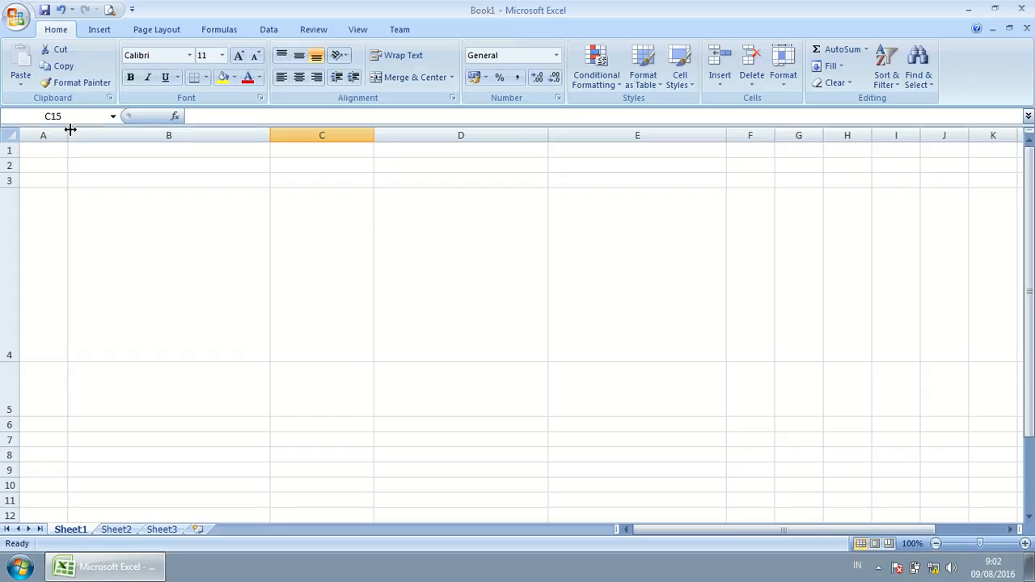
# Step: Select columns B through E one by one, then delete column B via its right-click menu
pyautogui.click(114, 135)
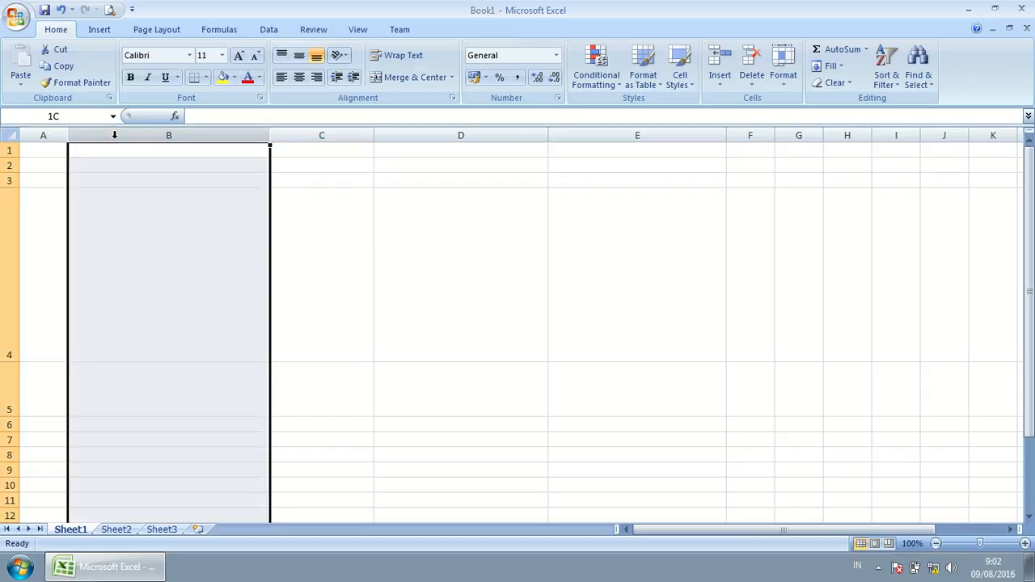
pyautogui.click(331, 133)
pyautogui.click(411, 132)
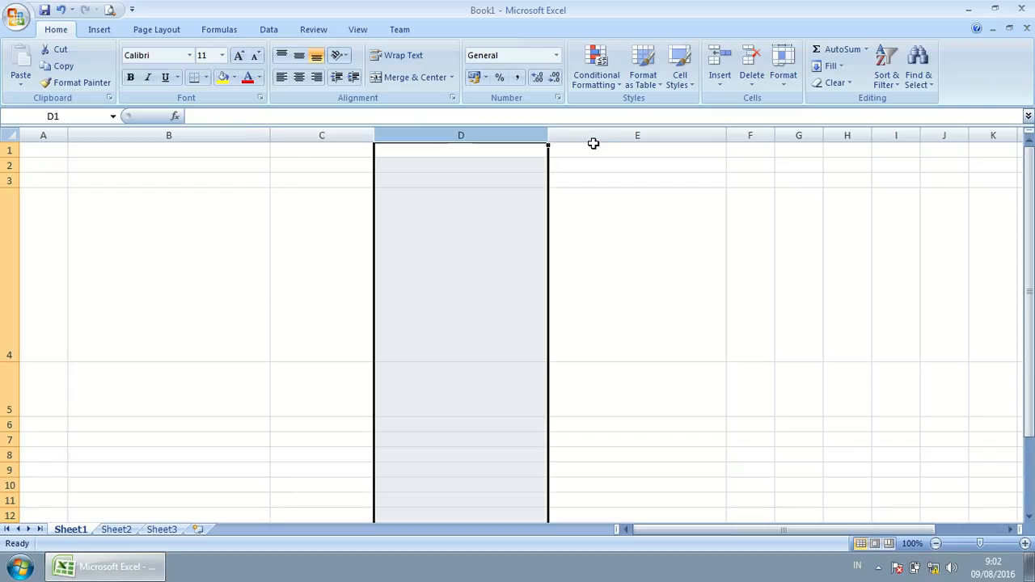
pyautogui.click(608, 129)
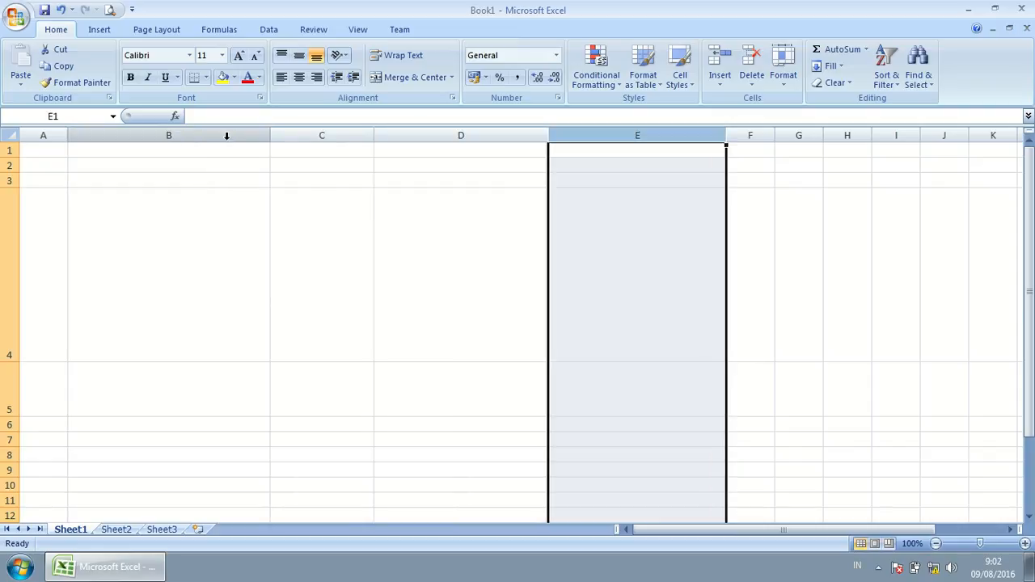
pyautogui.click(166, 134)
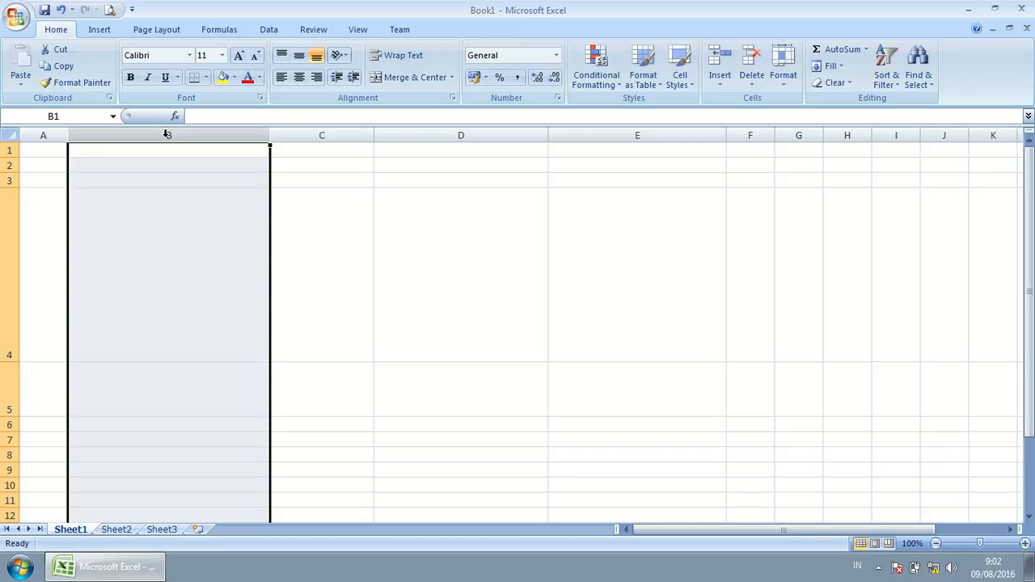
pyautogui.rightClick(166, 134)
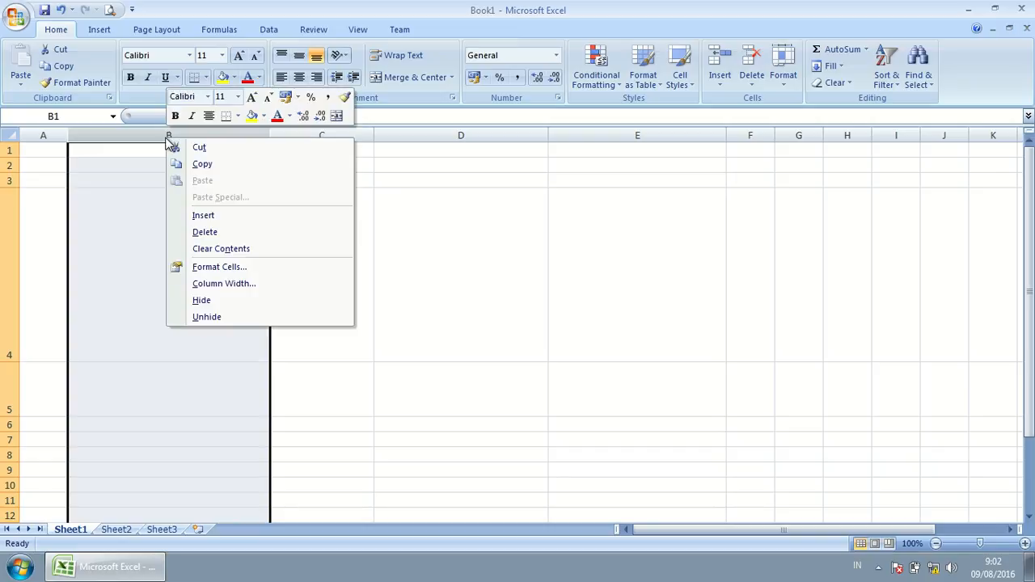
pyautogui.click(204, 231)
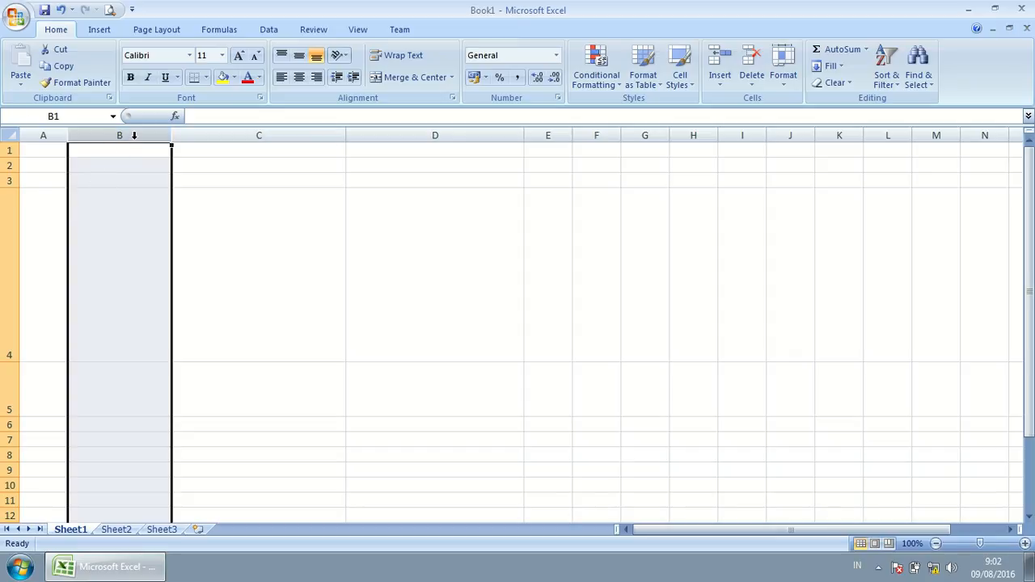
# Step: Delete the widened columns B through D so all columns return to default width
pyautogui.moveTo(134, 135); pyautogui.dragTo(445, 135)
pyautogui.click(110, 178)
pyautogui.moveTo(109, 130); pyautogui.dragTo(436, 134)
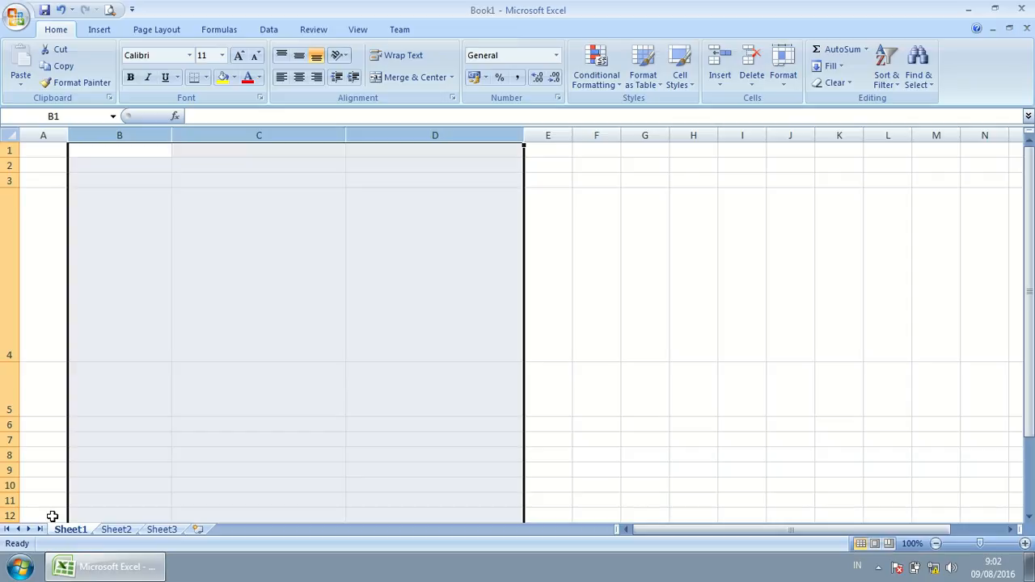
pyautogui.rightClick(375, 136)
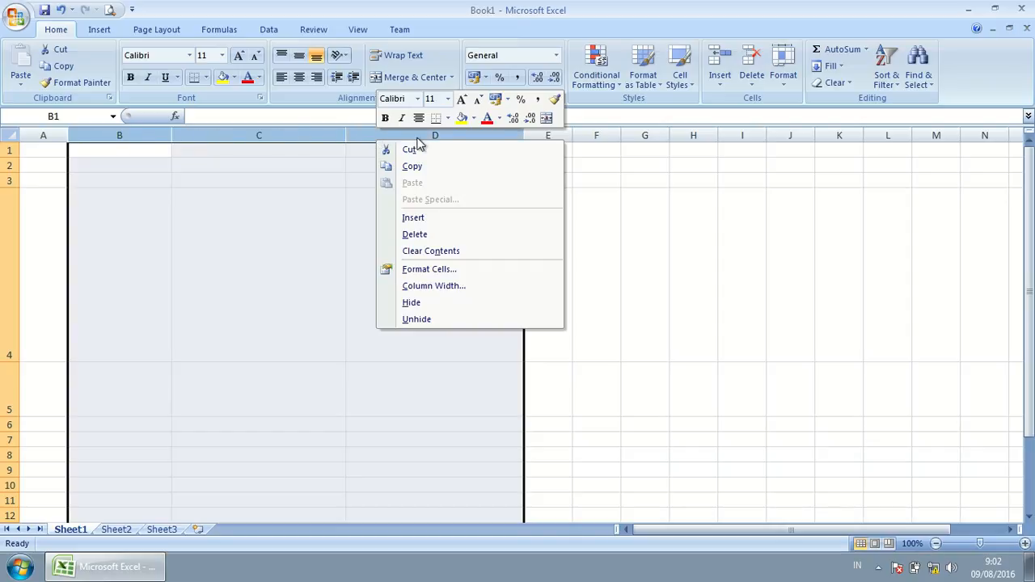
pyautogui.click(447, 236)
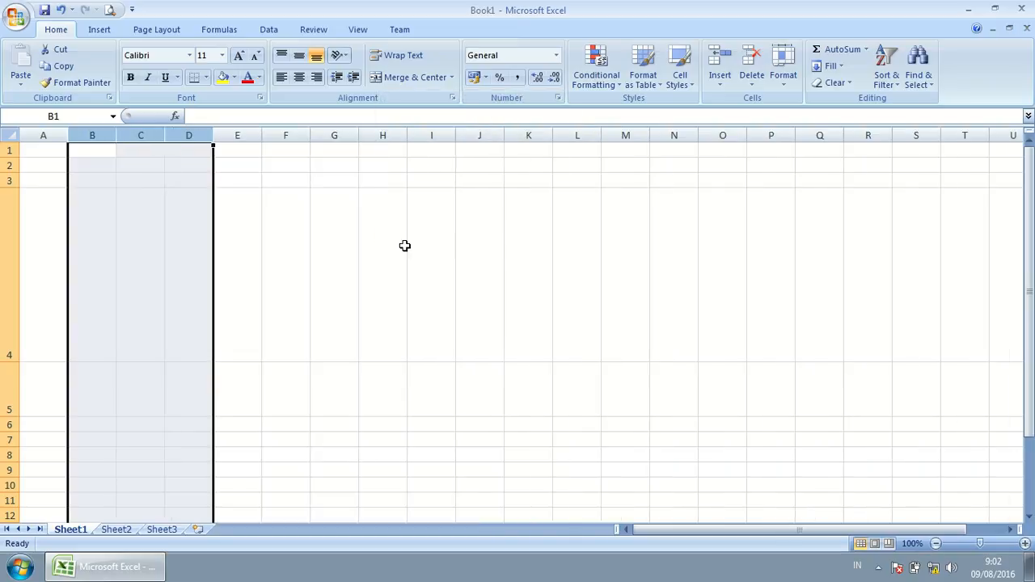
pyautogui.click(337, 248)
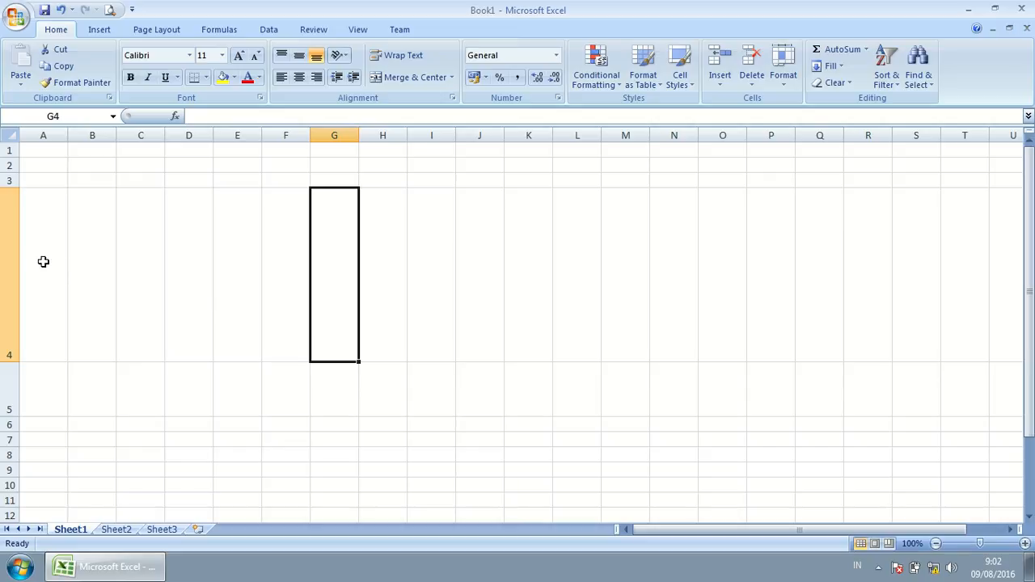
# Step: Delete the tall row 4 through its right-click menu
pyautogui.click(11, 230)
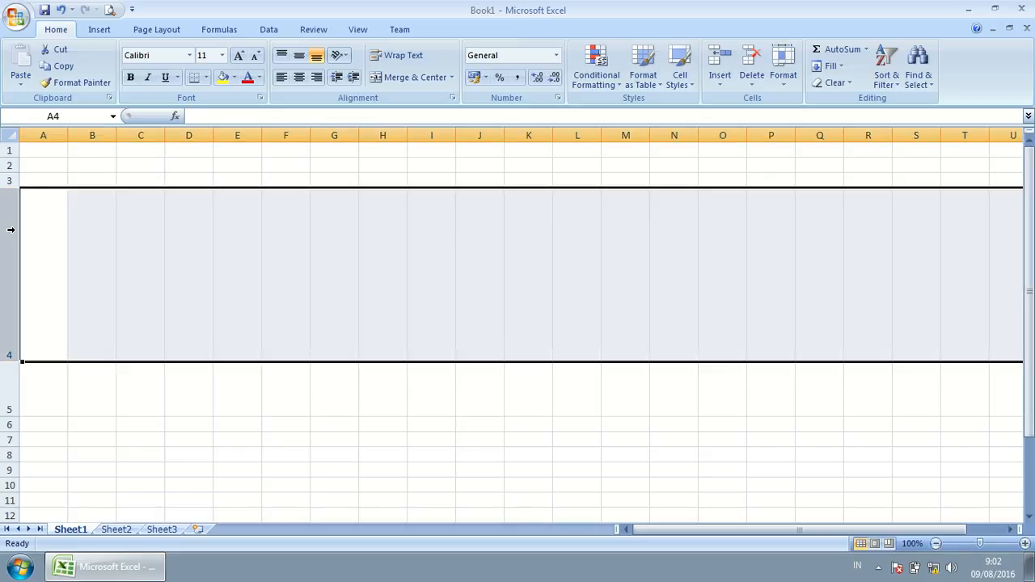
pyautogui.rightClick(10, 230)
pyautogui.click(44, 328)
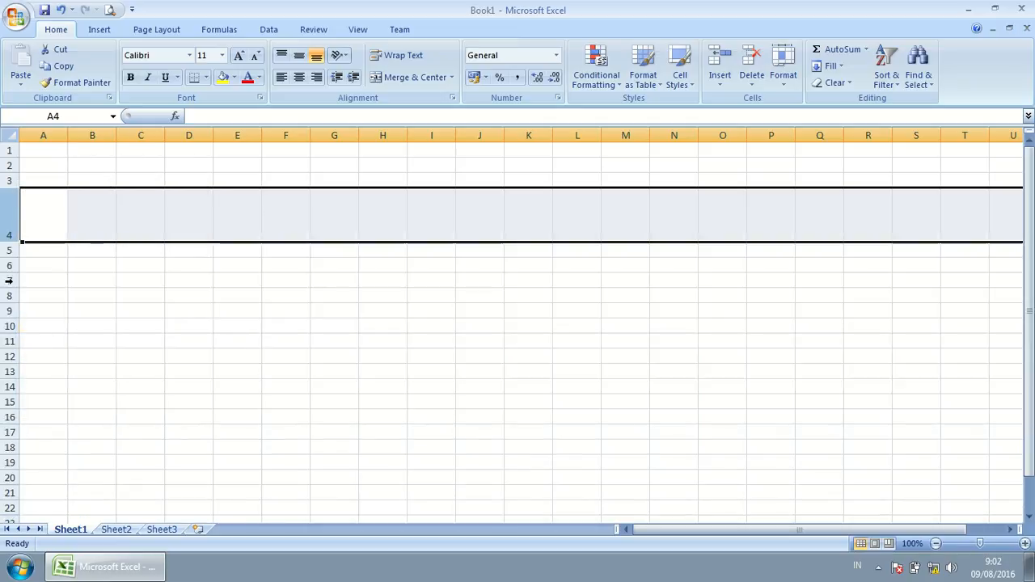
# Step: Delete the remaining tall row now at row 4, leaving uniform row heights
pyautogui.rightClick(8, 213)
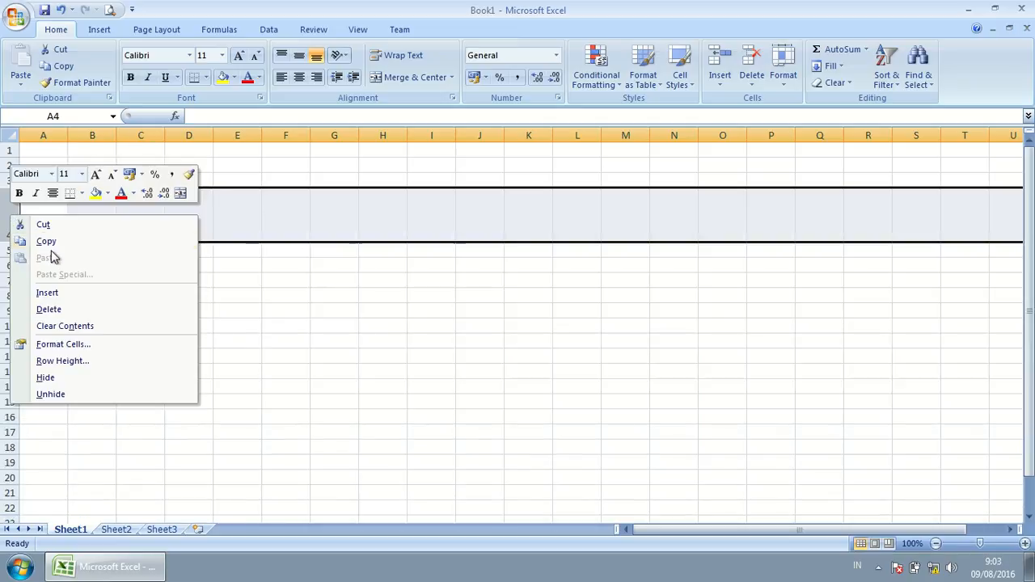
pyautogui.click(8, 207)
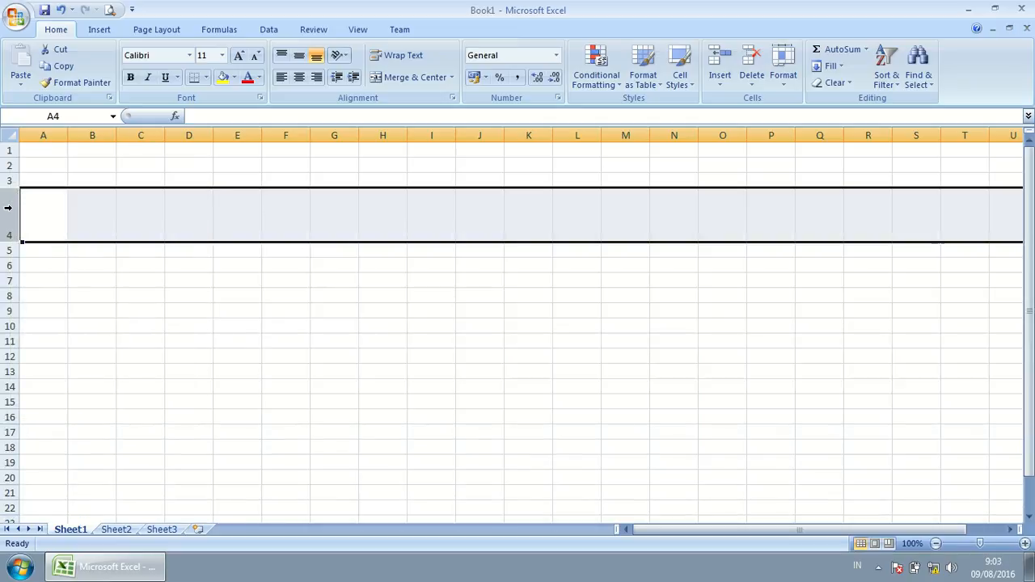
pyautogui.rightClick(8, 207)
pyautogui.click(81, 307)
pyautogui.click(355, 330)
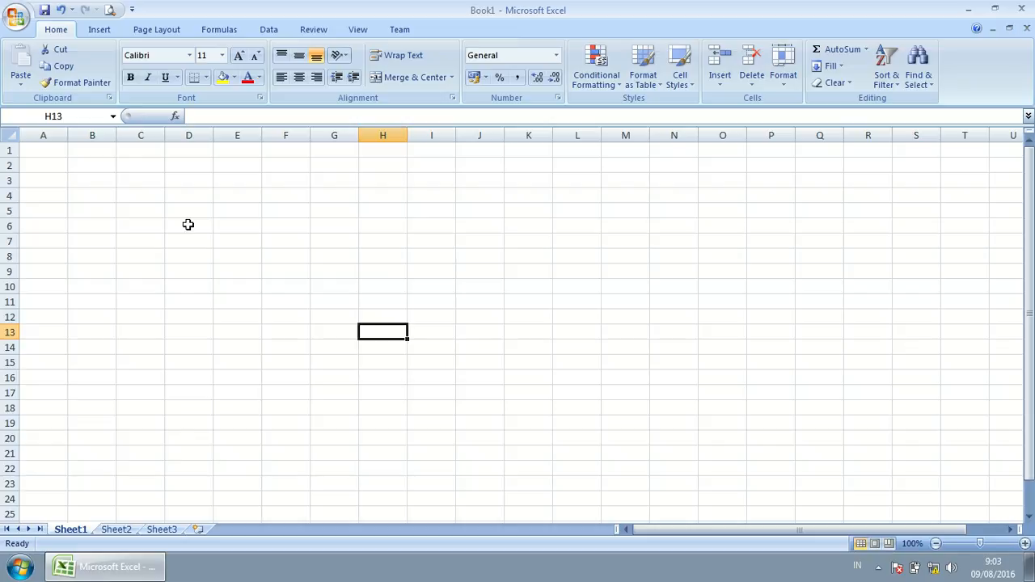
pyautogui.hotkey('ctrl', 'f')
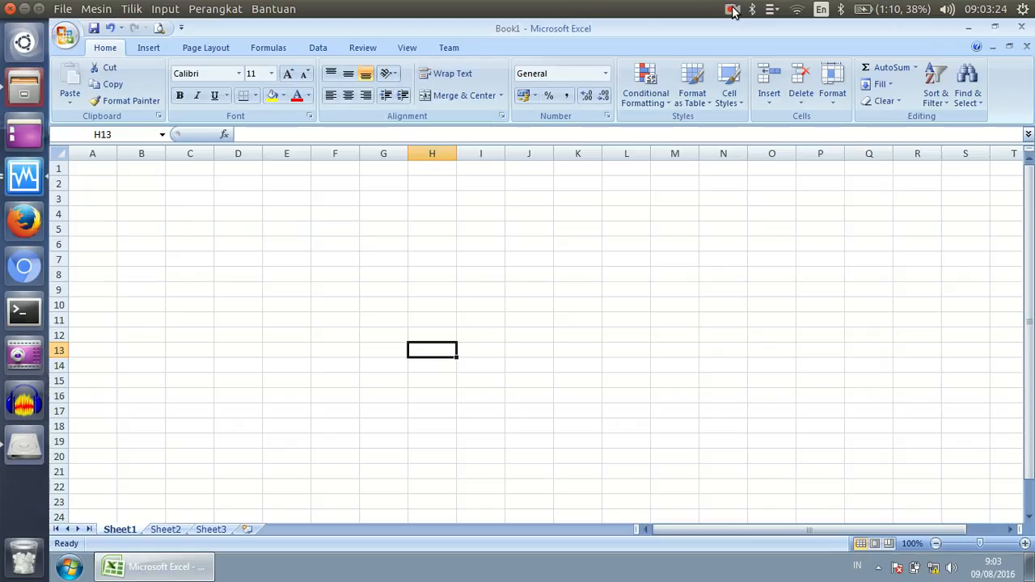